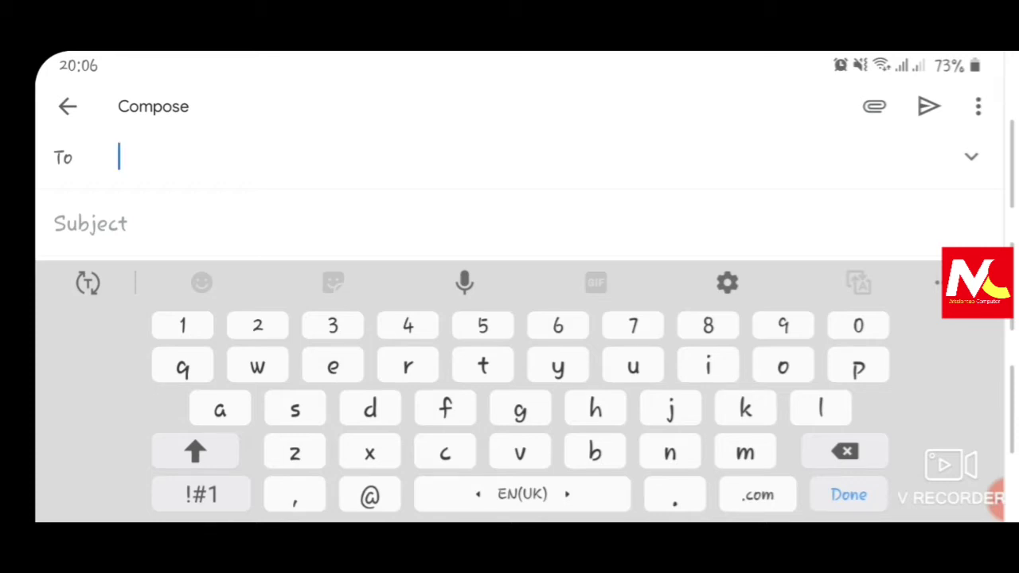
Address the draft to the suggested 'miss…' contact and give it the subject 'Test mail 1'.
text(mis)
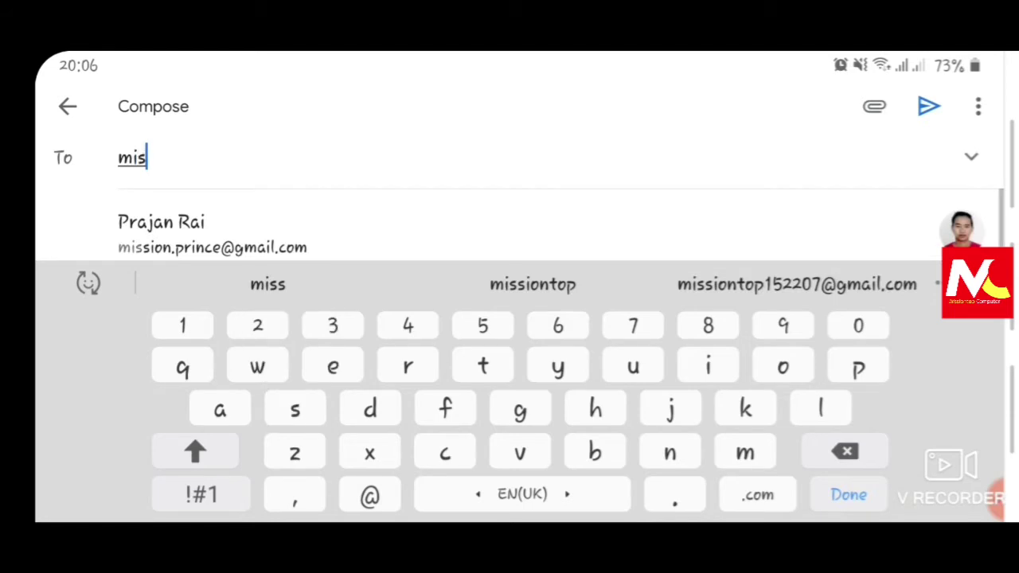
text(s)
click(211, 234)
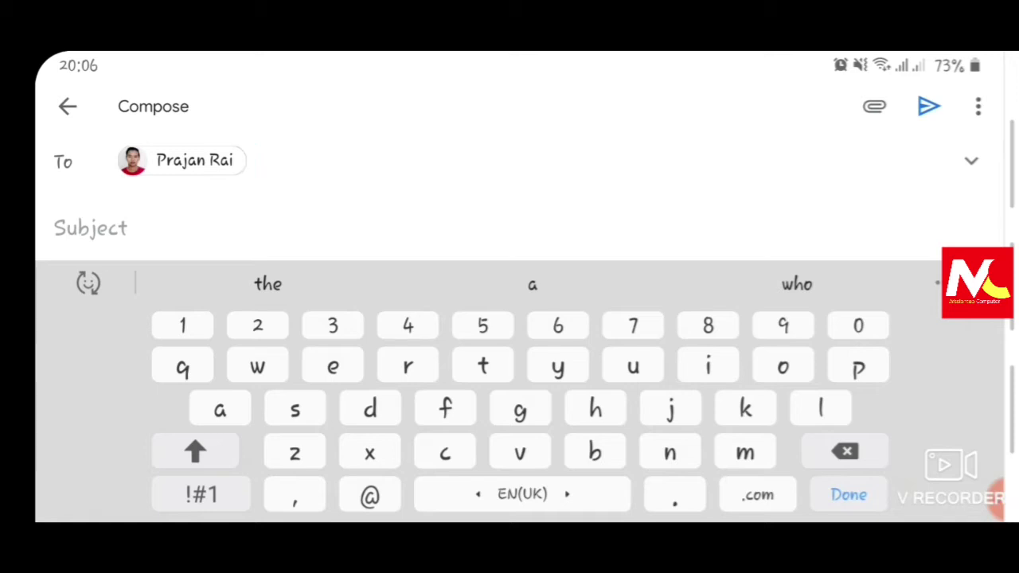
click(90, 227)
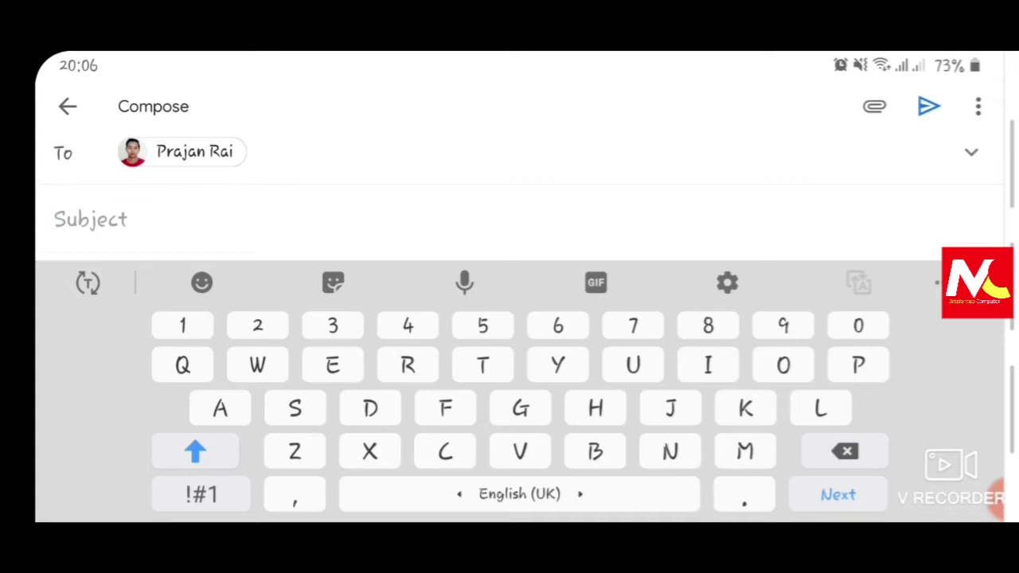
text(Test )
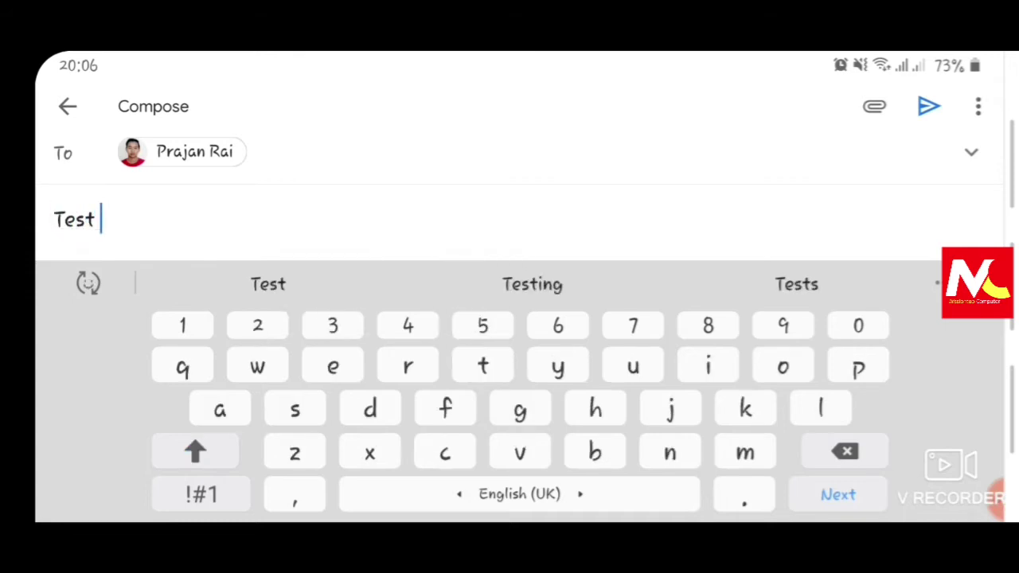
text(mail)
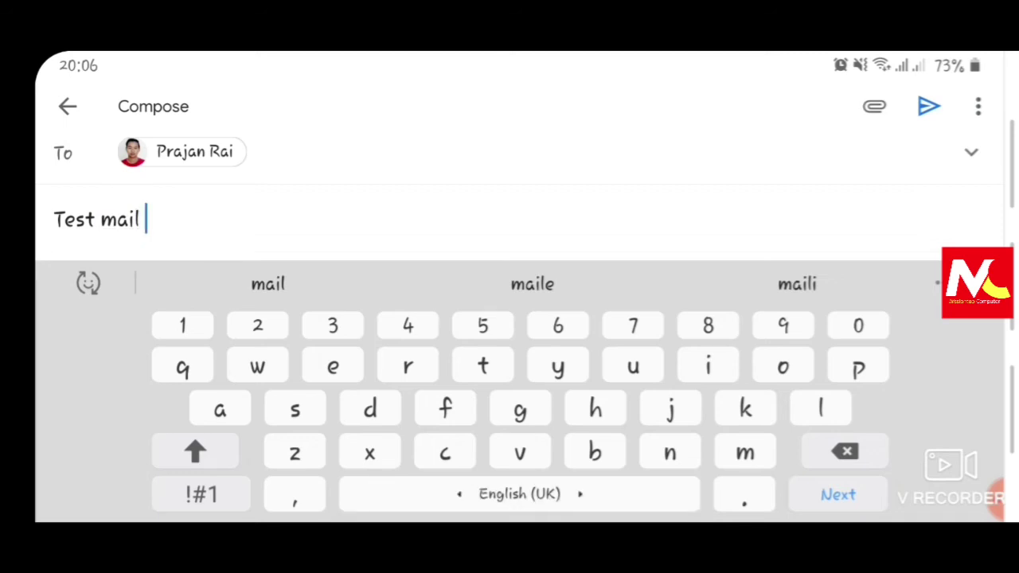
text( 1)
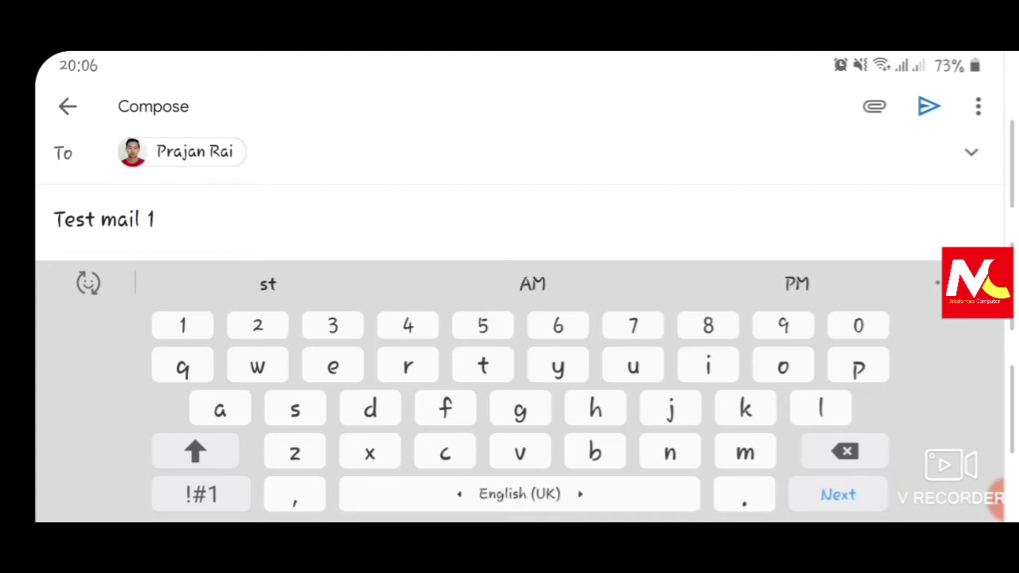
scroll(509, 191, down, 1)
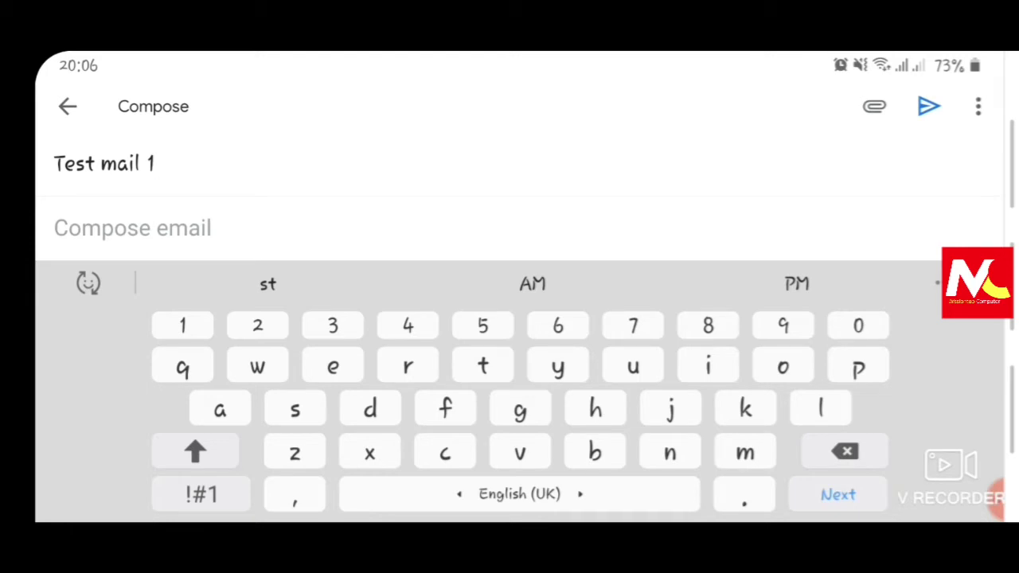
key(Tab)
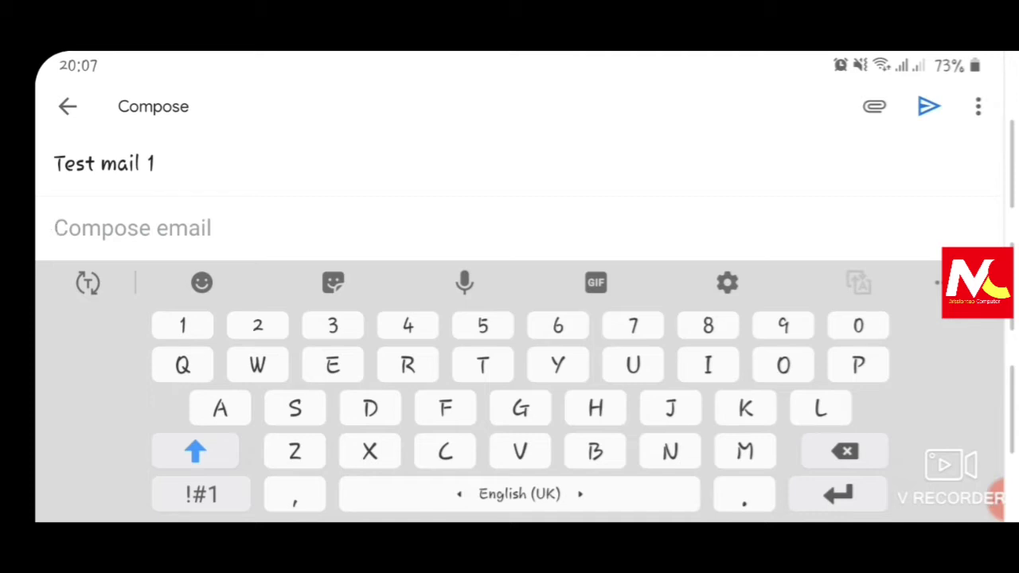
Write the body 'Hello how are you?', accepting Smart Compose's 'you?' suggestion.
text(Hello )
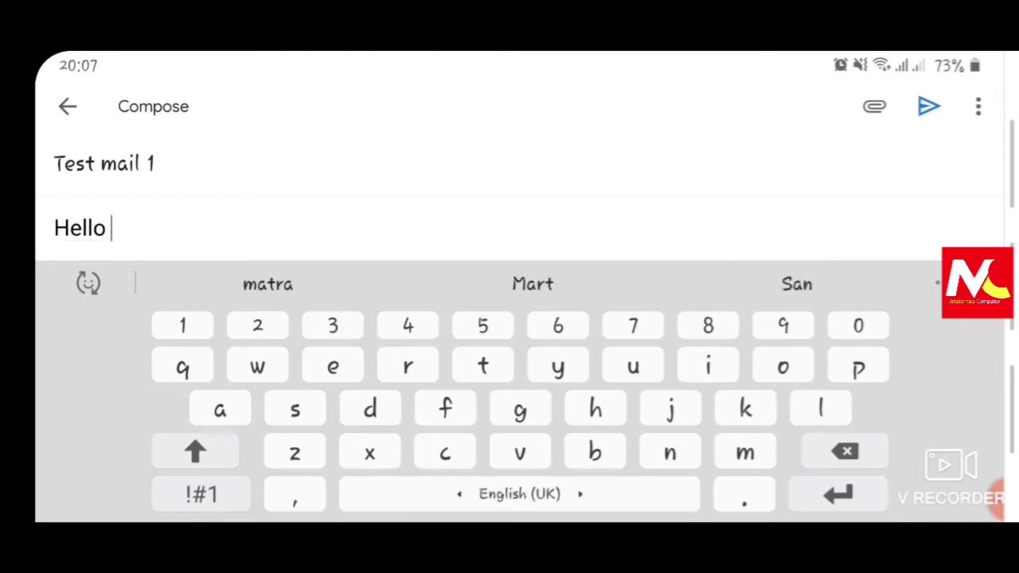
text(ho)
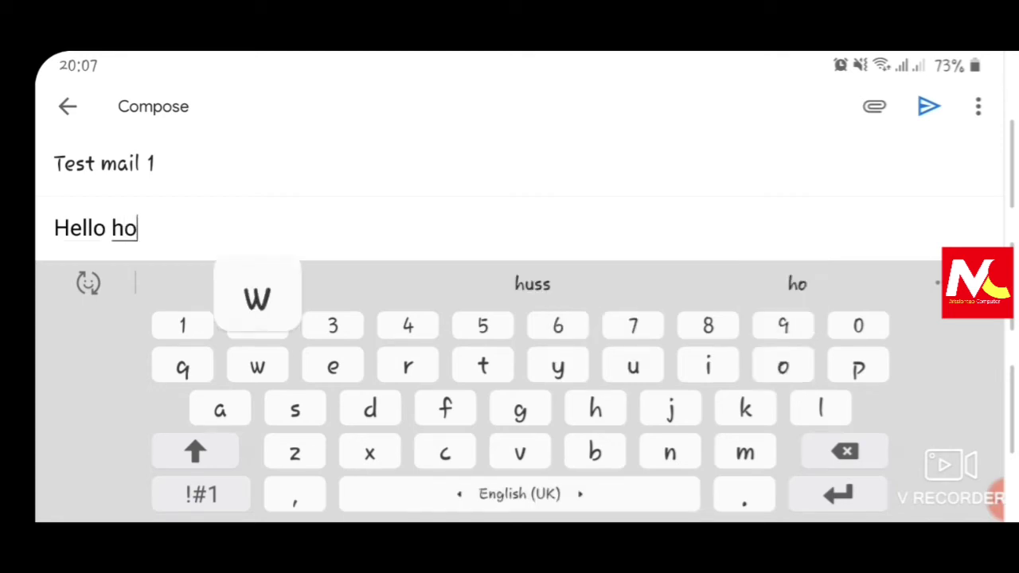
text(w are)
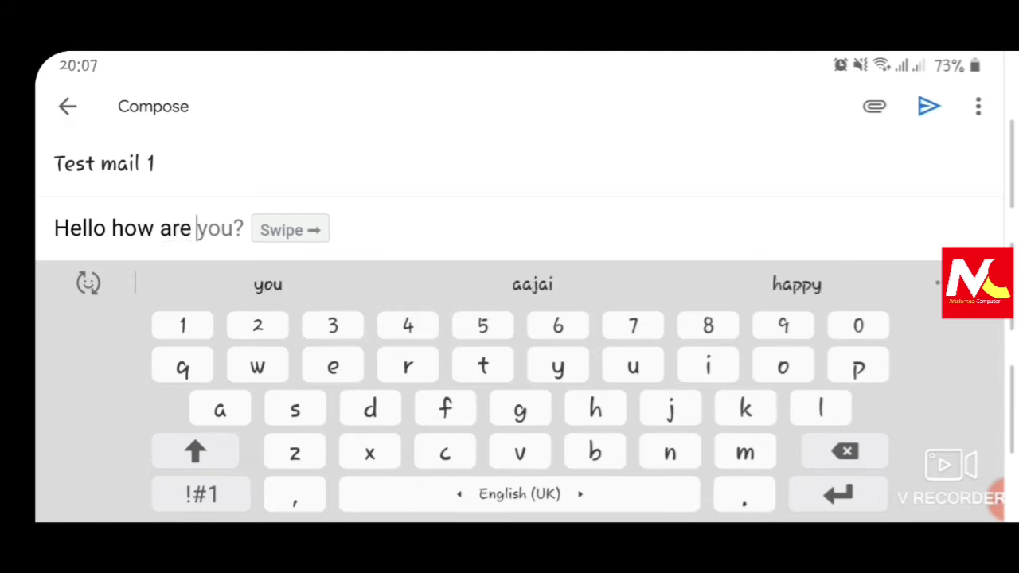
key(Tab)
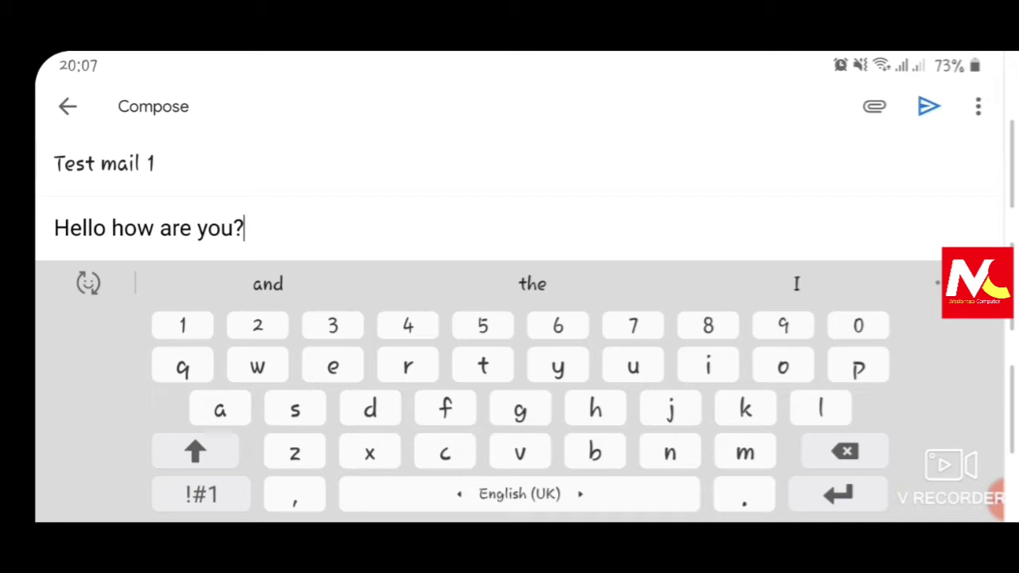
key(Escape)
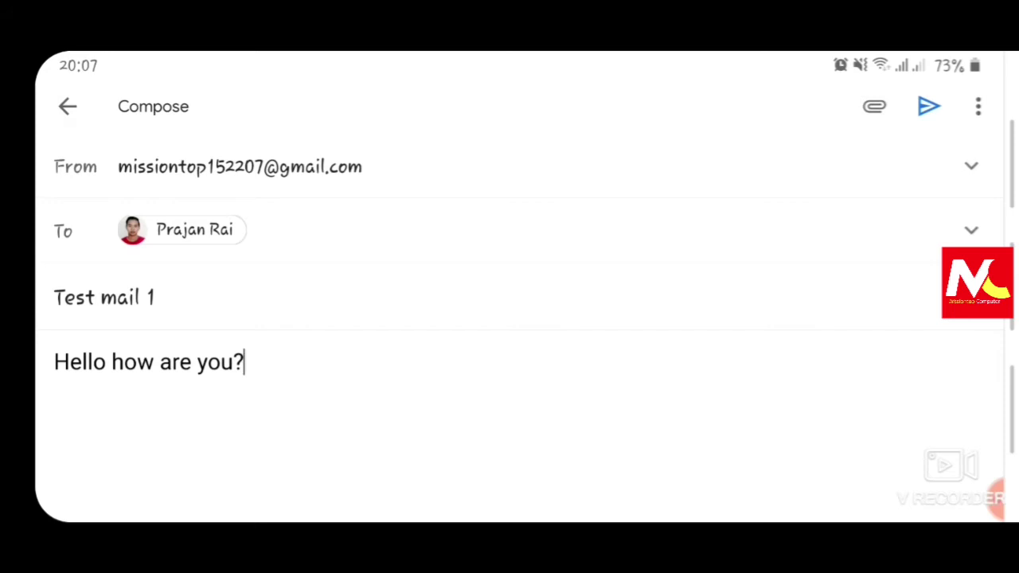
click(874, 106)
Attach the first hillside photo, 20200325_155012.jpg, from the phone's files.
click(874, 105)
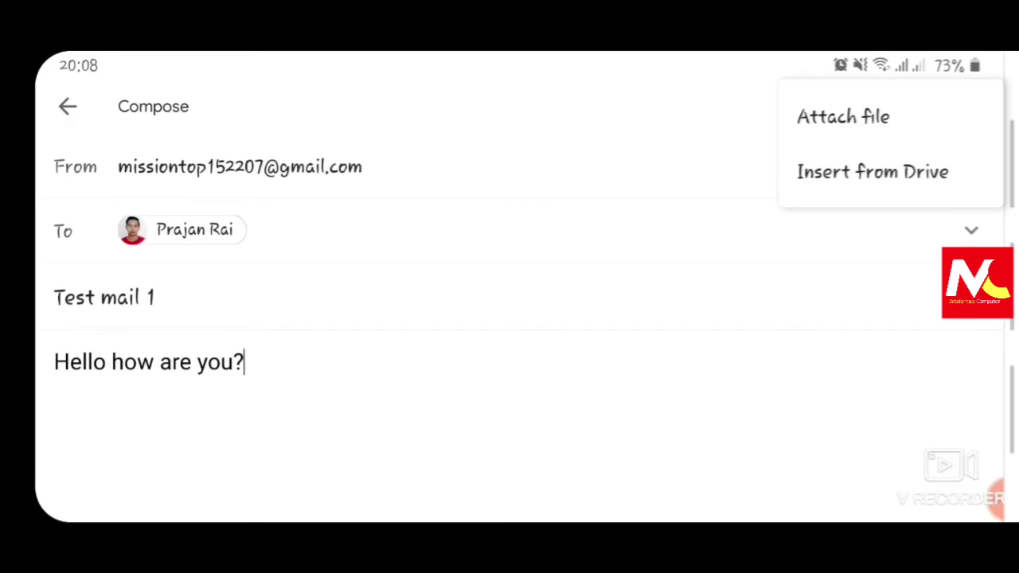
click(843, 116)
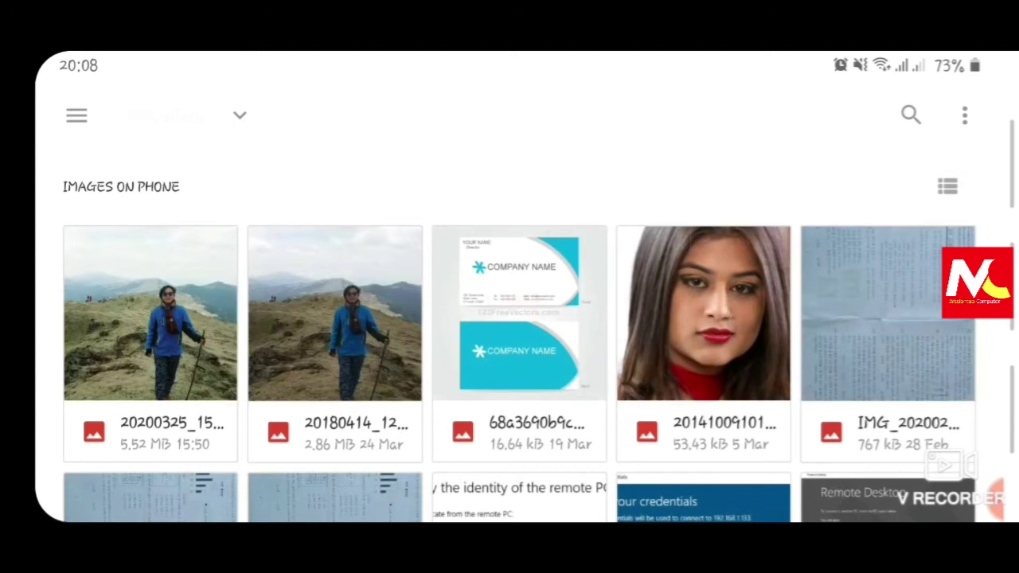
scroll(520, 337, down, 3)
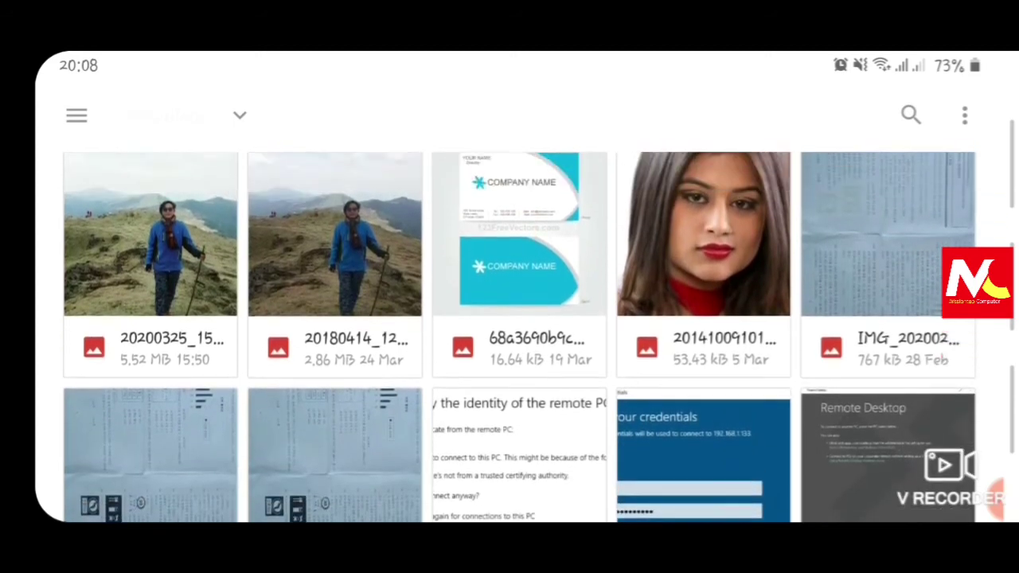
scroll(520, 337, up, 3)
scroll(520, 340, down, 2)
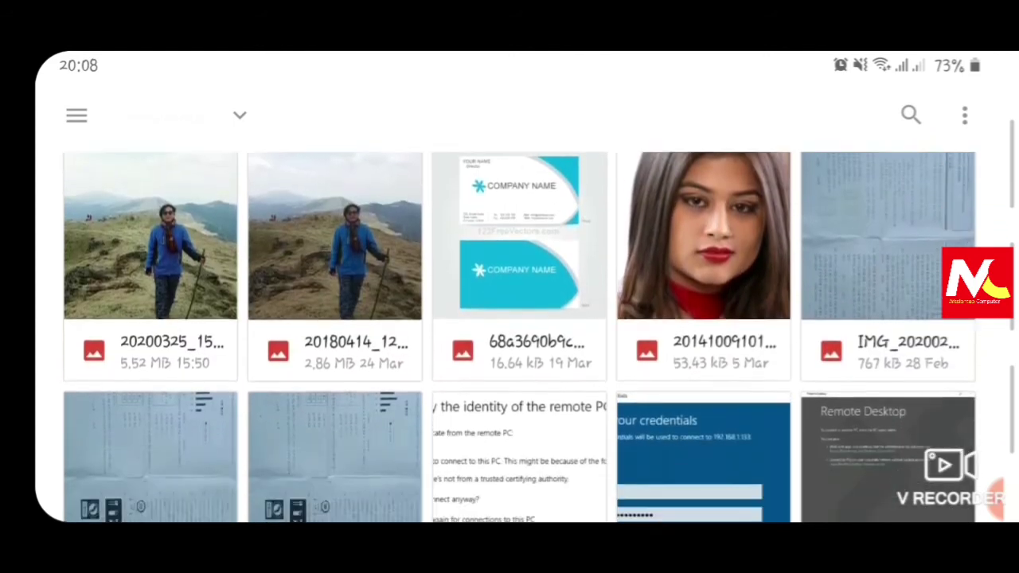
scroll(520, 337, up, 1)
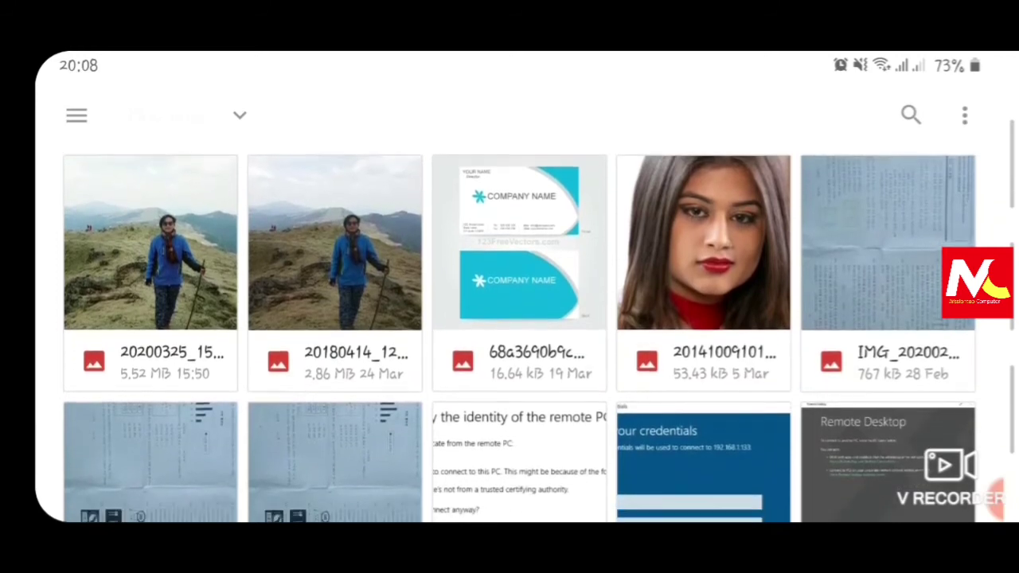
scroll(519, 338, up, 1)
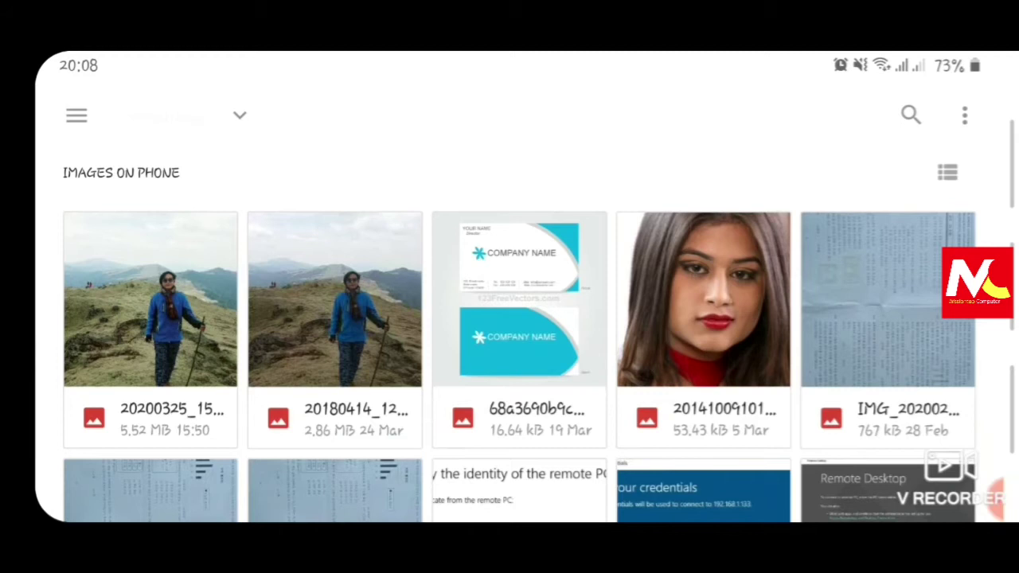
click(150, 299)
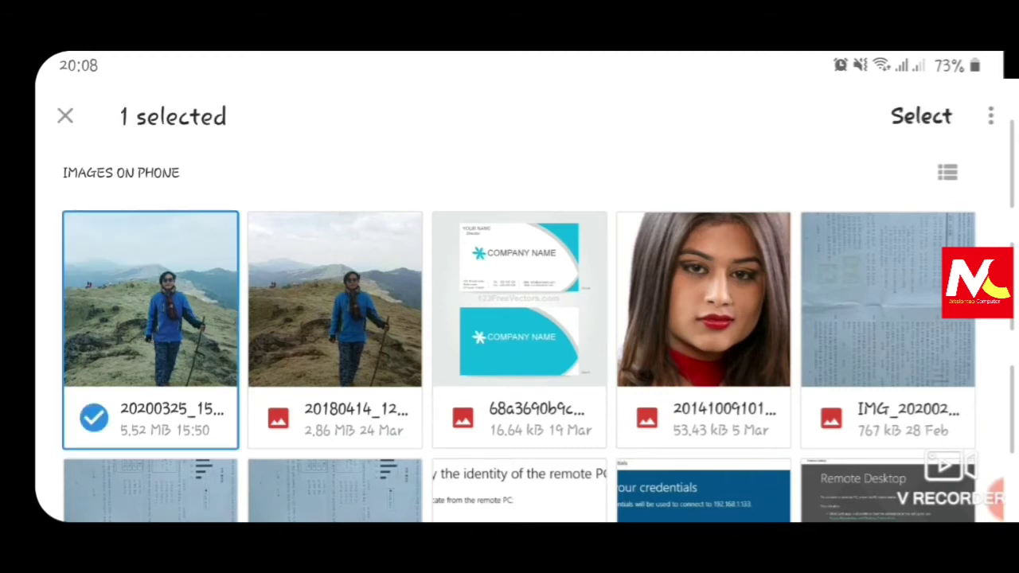
click(921, 116)
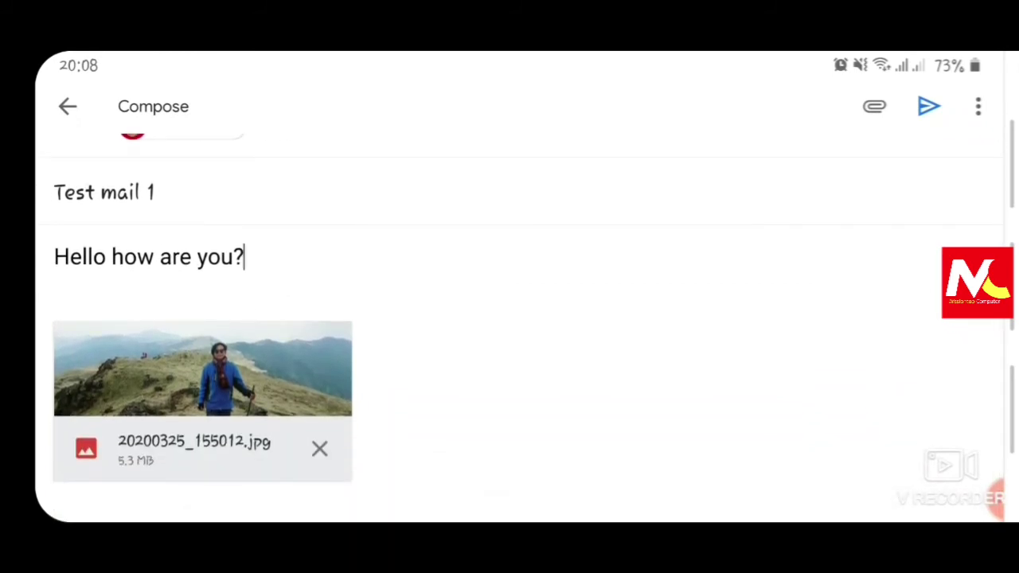
scroll(525, 326, up, 2)
scroll(525, 327, down, 2)
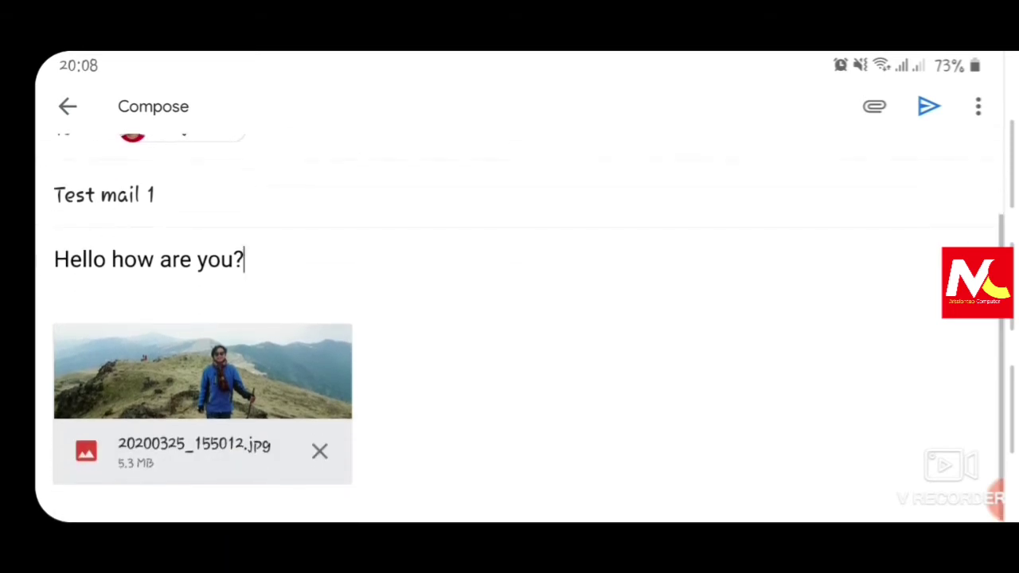
scroll(526, 326, up, 2)
scroll(525, 326, down, 2)
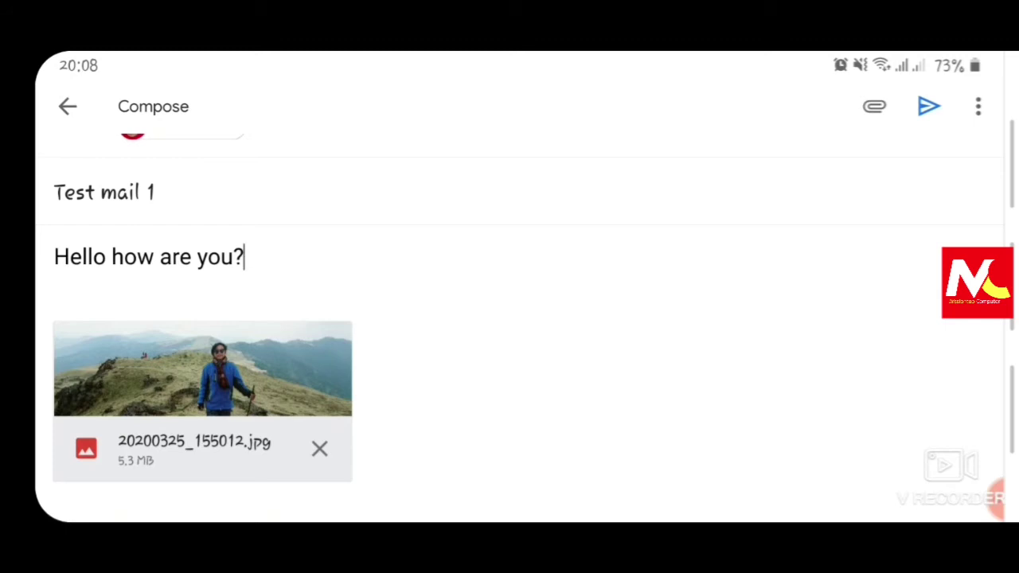
scroll(525, 326, up, 3)
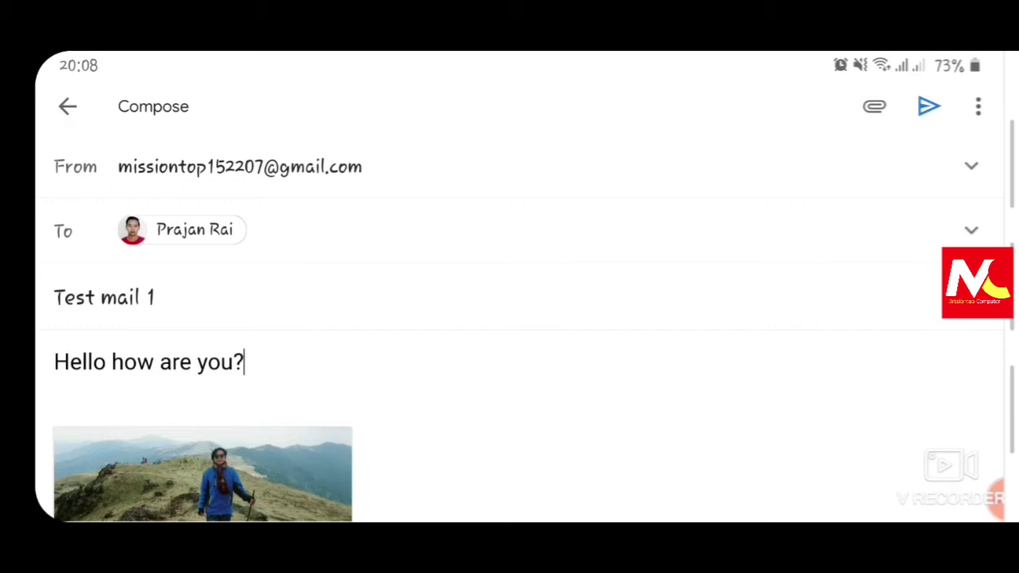
click(929, 106)
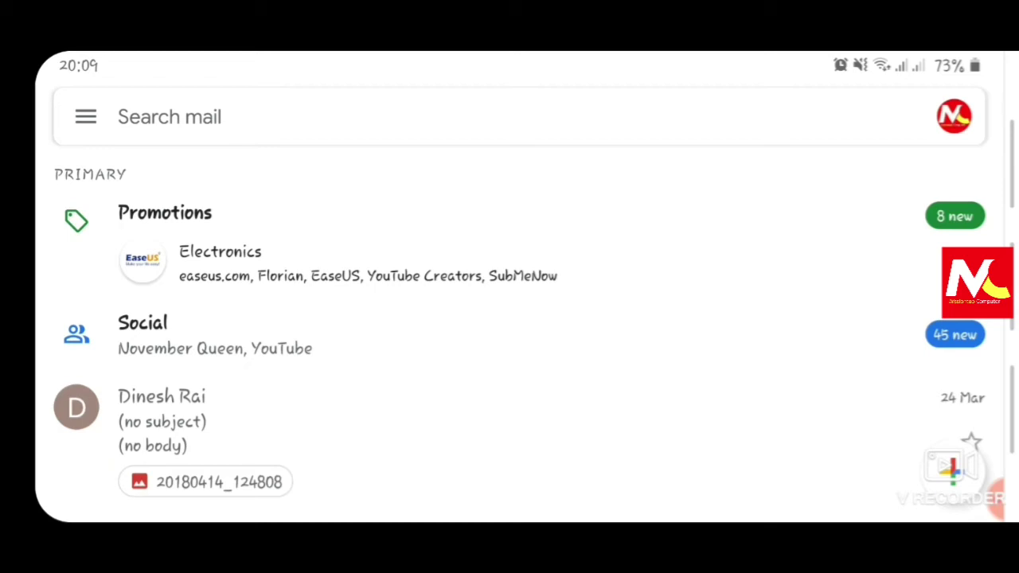
click(85, 116)
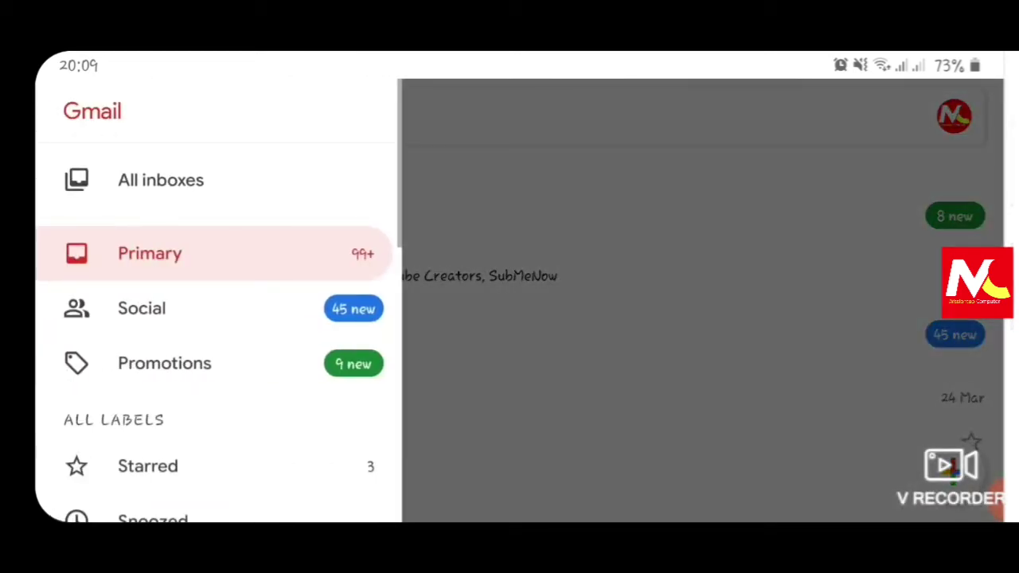
Open the Outbox from the '3 unsent in Outbox' banner to see Test mail 1 uploading.
scroll(215, 319, down, 5)
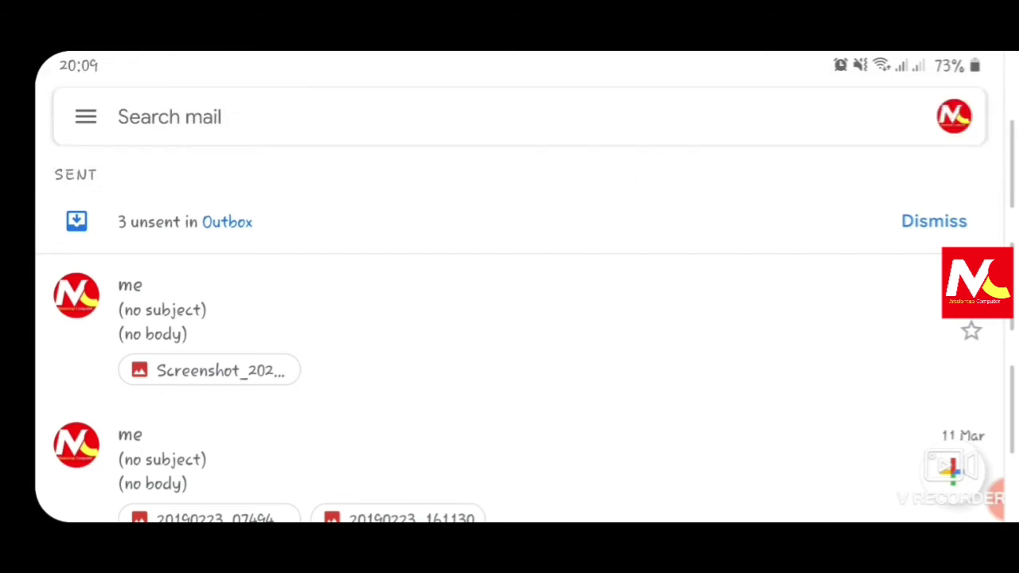
click(227, 222)
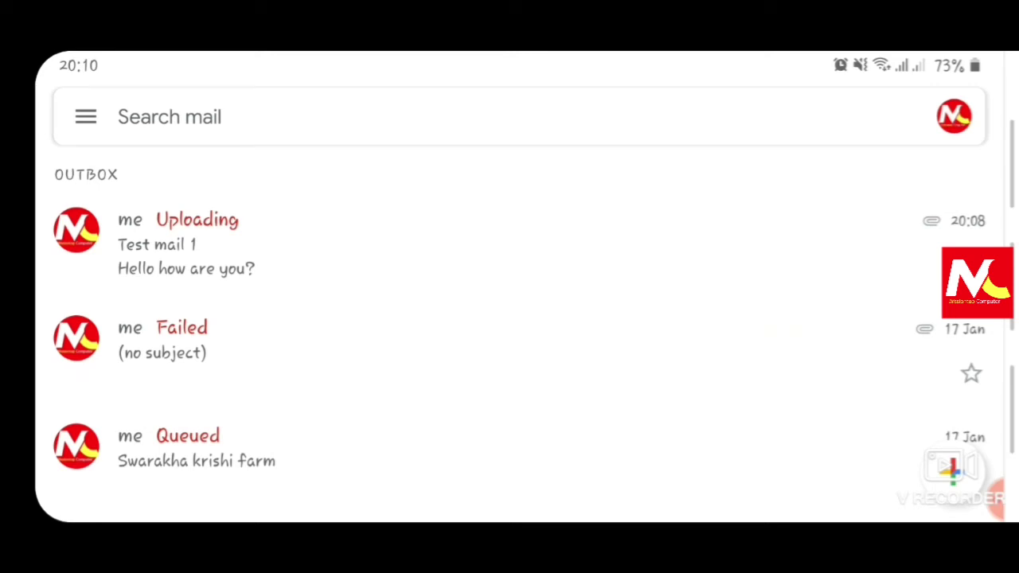
Open the still-uploading Test mail 1 in the Outbox and look it over.
click(510, 243)
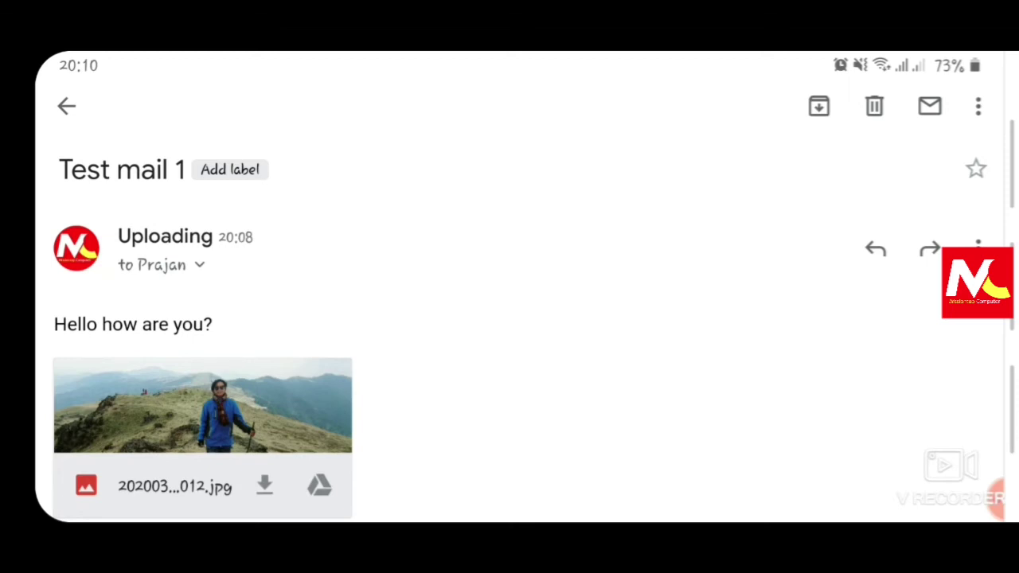
scroll(510, 318, down, 2)
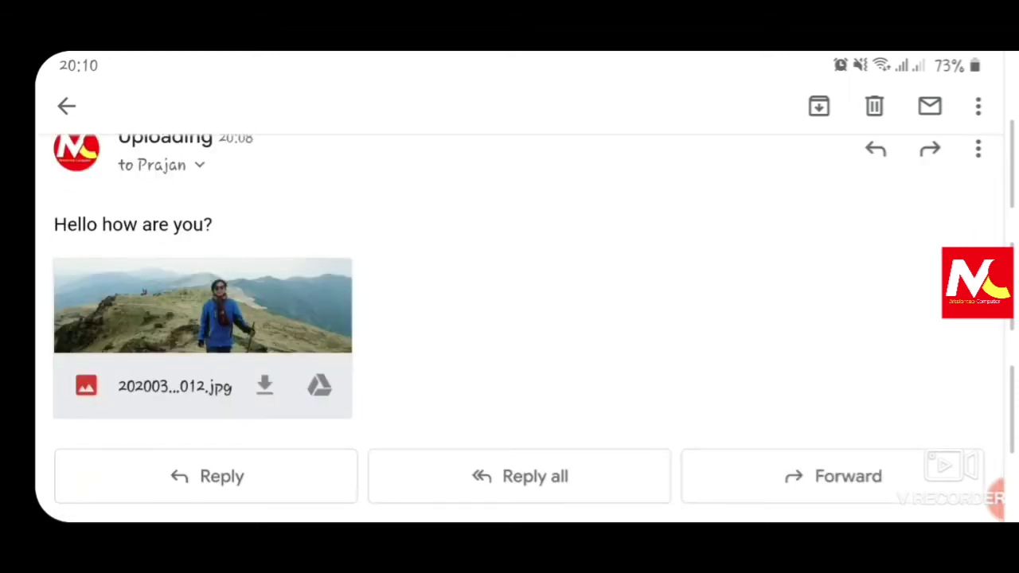
scroll(510, 319, up, 2)
scroll(509, 318, down, 2)
scroll(509, 319, up, 2)
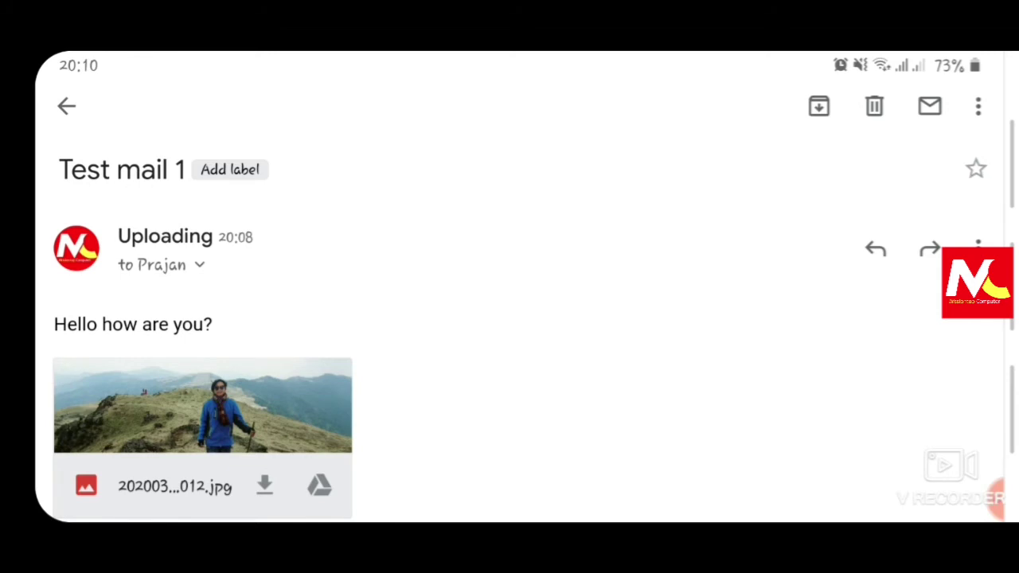
Pull to refresh the Outbox twice until Test mail 1 has left it.
click(66, 105)
drag(509, 199, 509, 358)
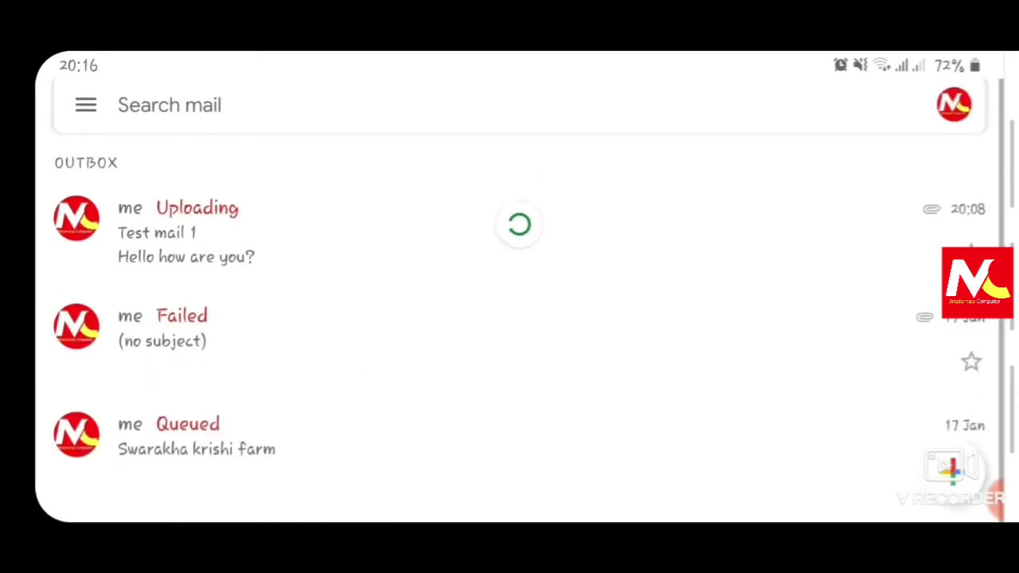
drag(510, 191, 510, 334)
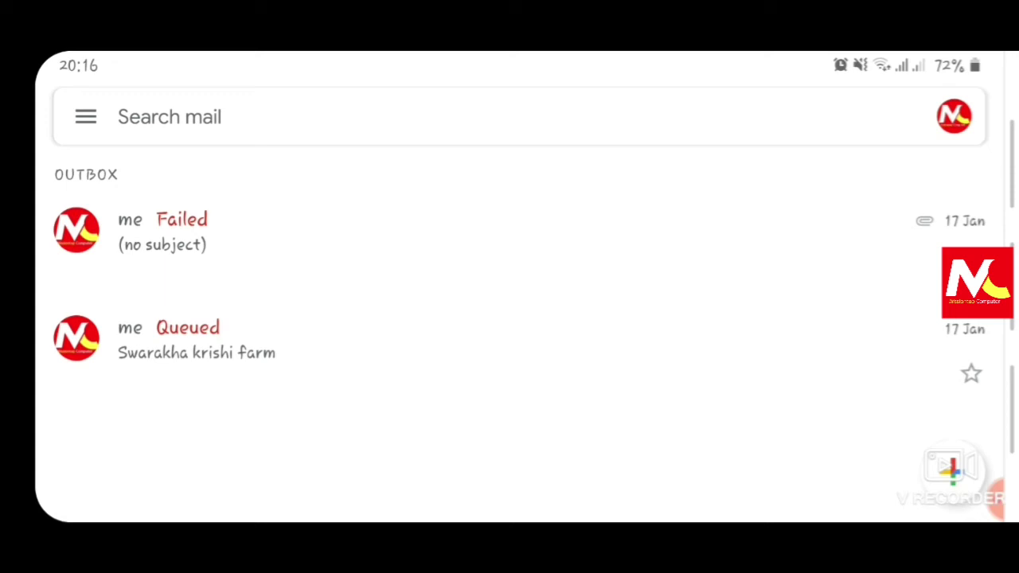
drag(40, 404, 358, 404)
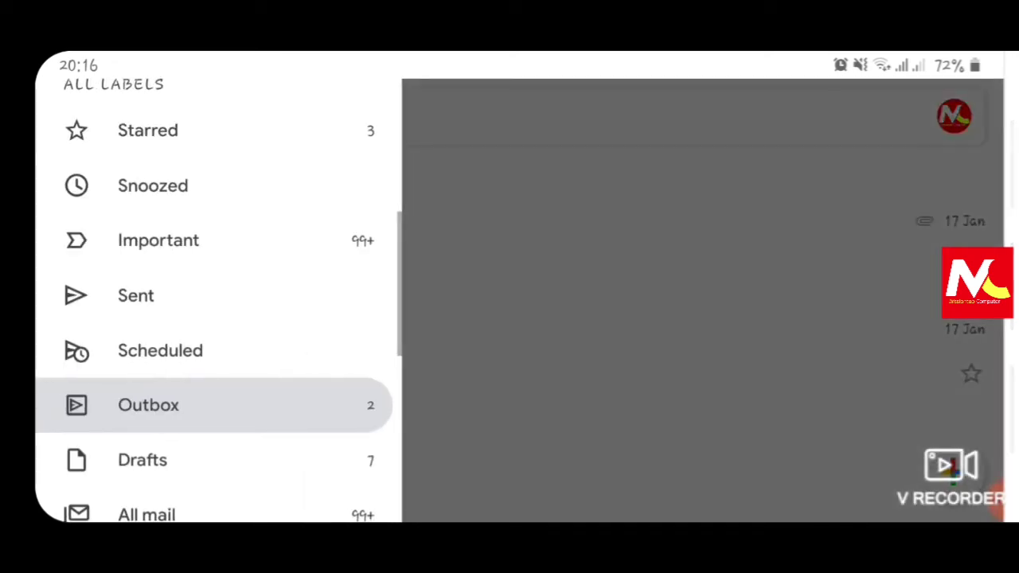
Open Sent and check Test mail 1, sent at 20:16 with the photo attached.
click(136, 296)
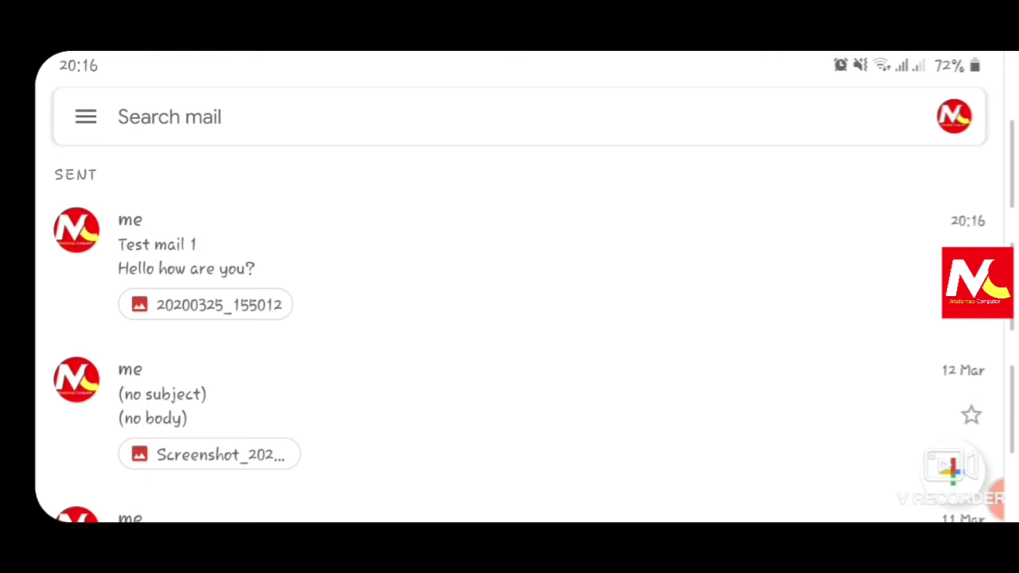
click(478, 254)
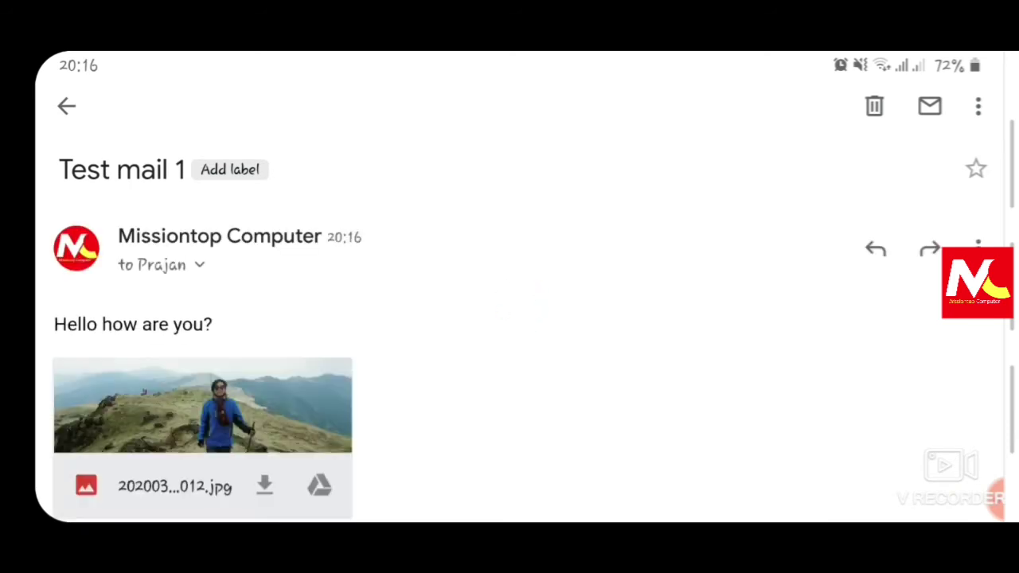
scroll(509, 318, down, 3)
scroll(509, 318, up, 3)
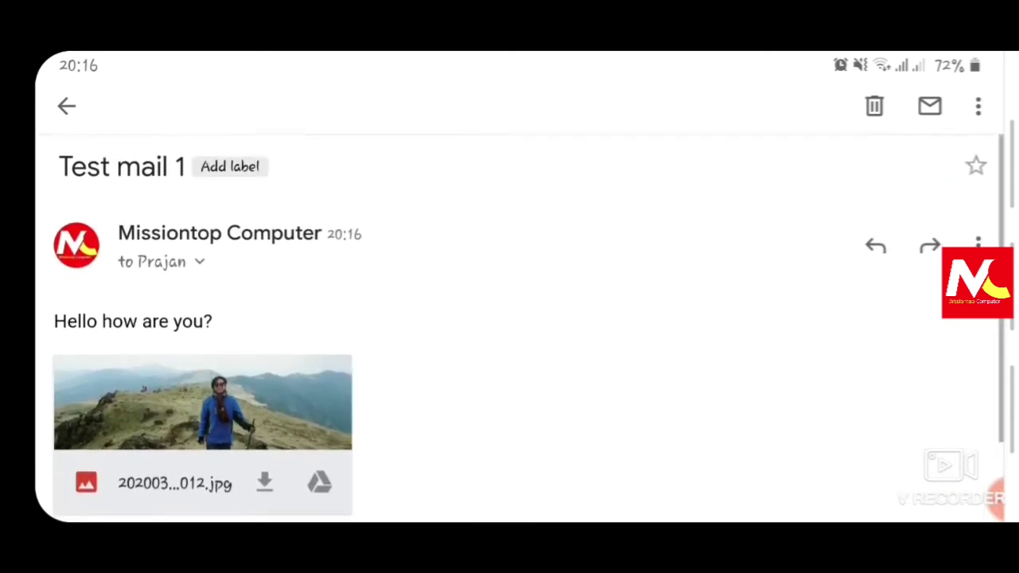
scroll(509, 318, down, 2)
scroll(509, 318, up, 2)
scroll(509, 318, down, 1)
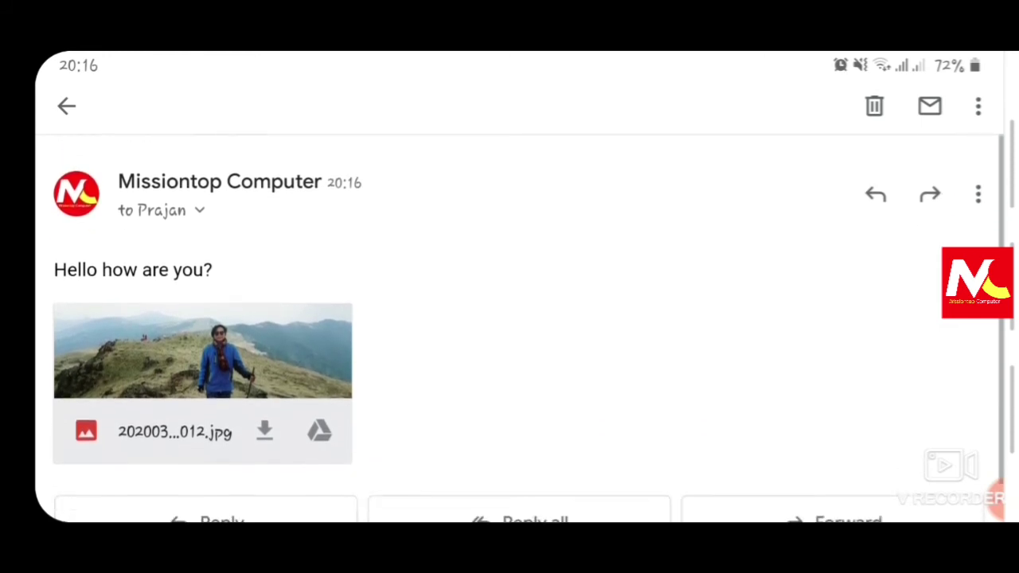
scroll(509, 319, up, 1)
scroll(509, 319, down, 2)
scroll(509, 318, up, 1)
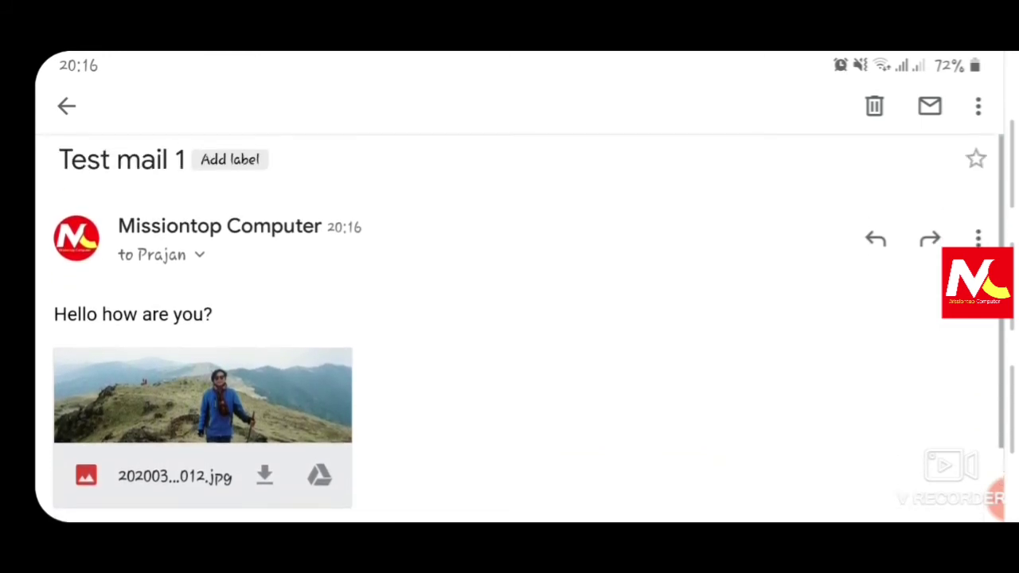
click(66, 106)
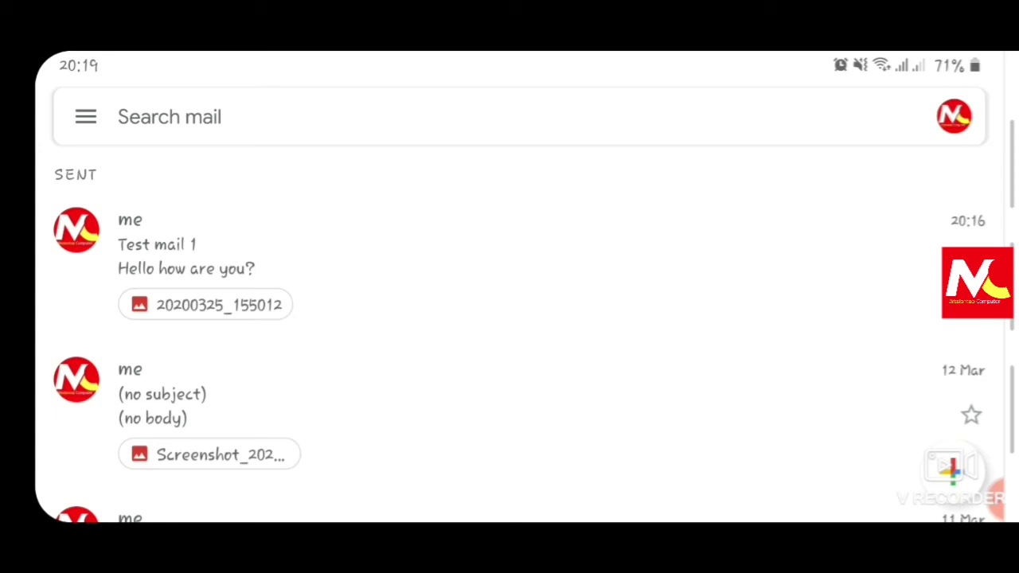
click(953, 116)
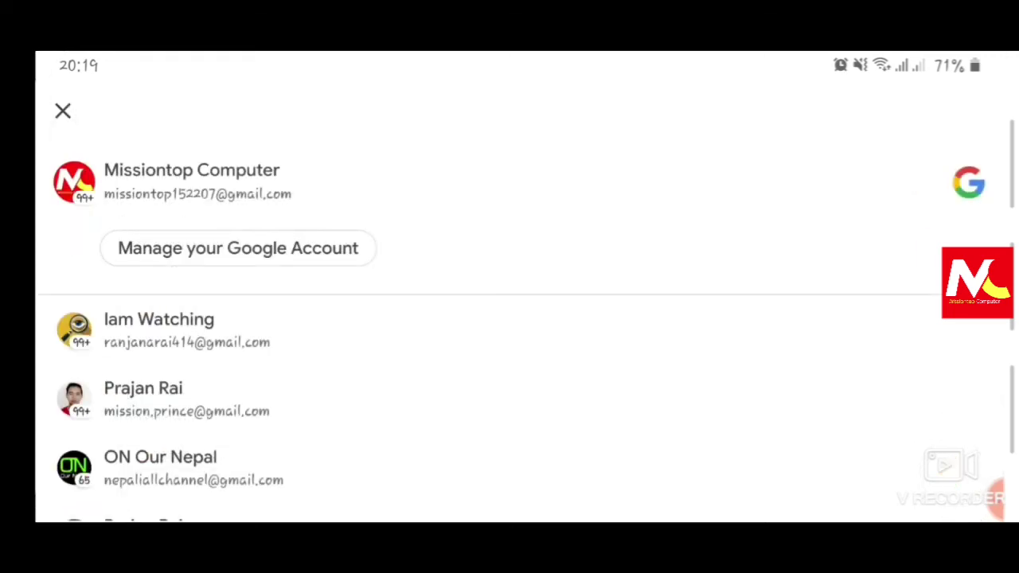
scroll(517, 335, down, 3)
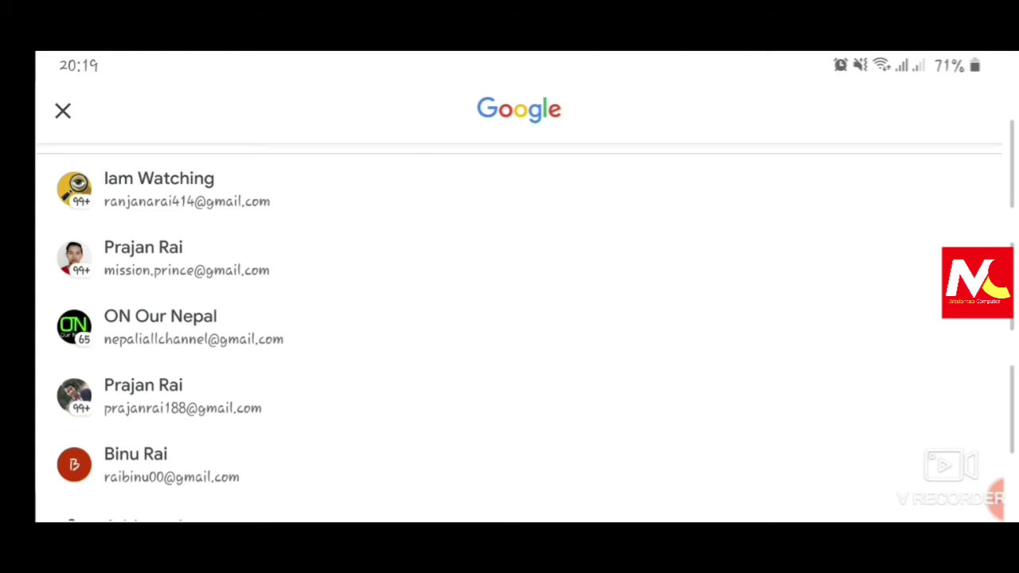
click(186, 258)
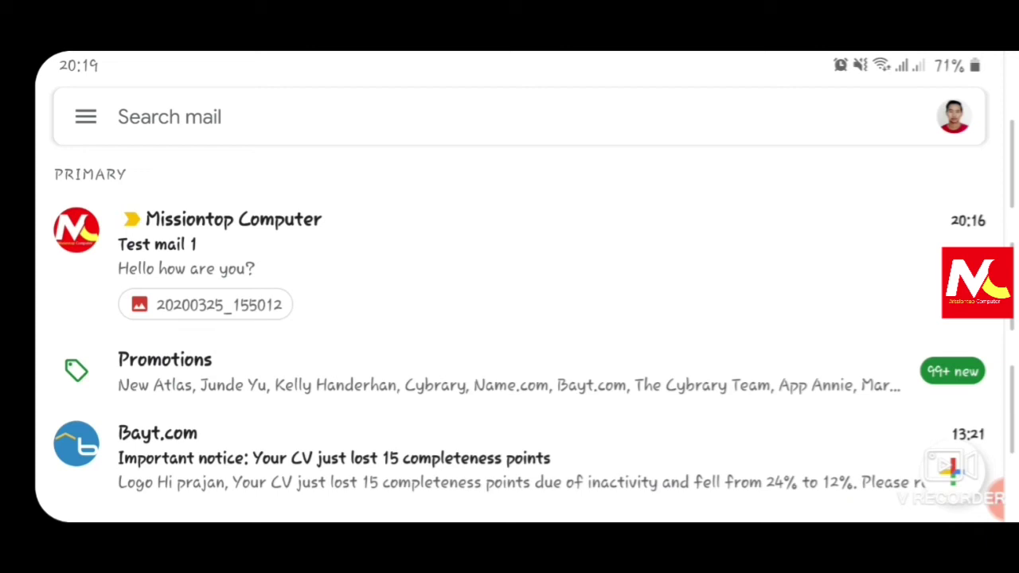
drag(40, 279, 382, 279)
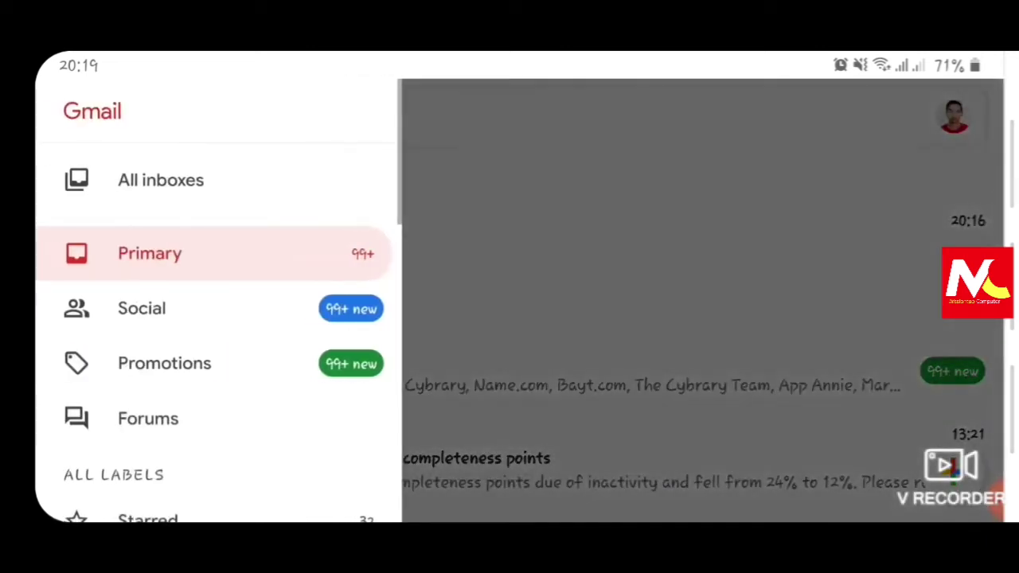
click(700, 302)
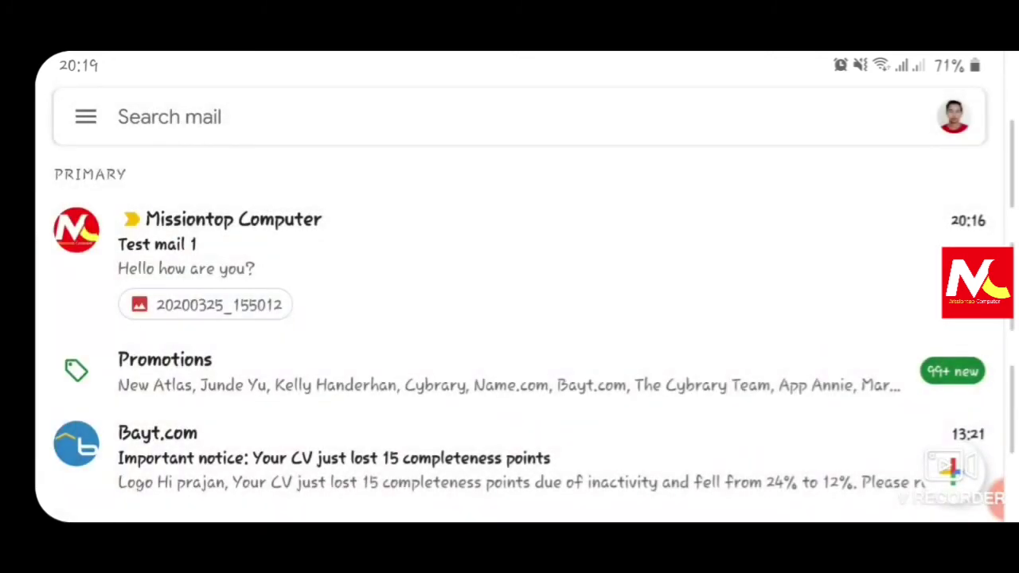
Open the received Test mail 1, toggle its 'to me' details, and view the photo.
click(509, 255)
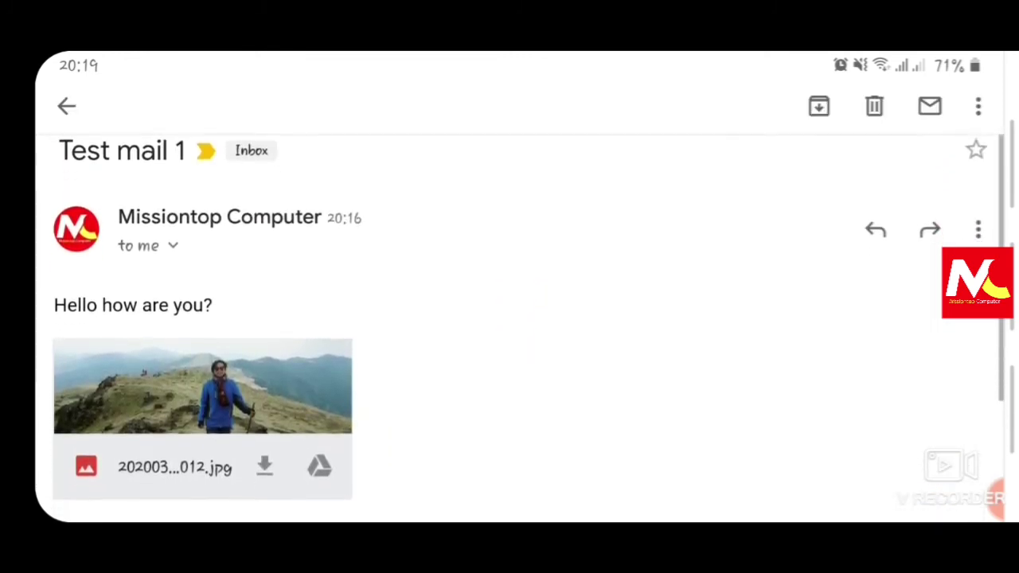
click(149, 233)
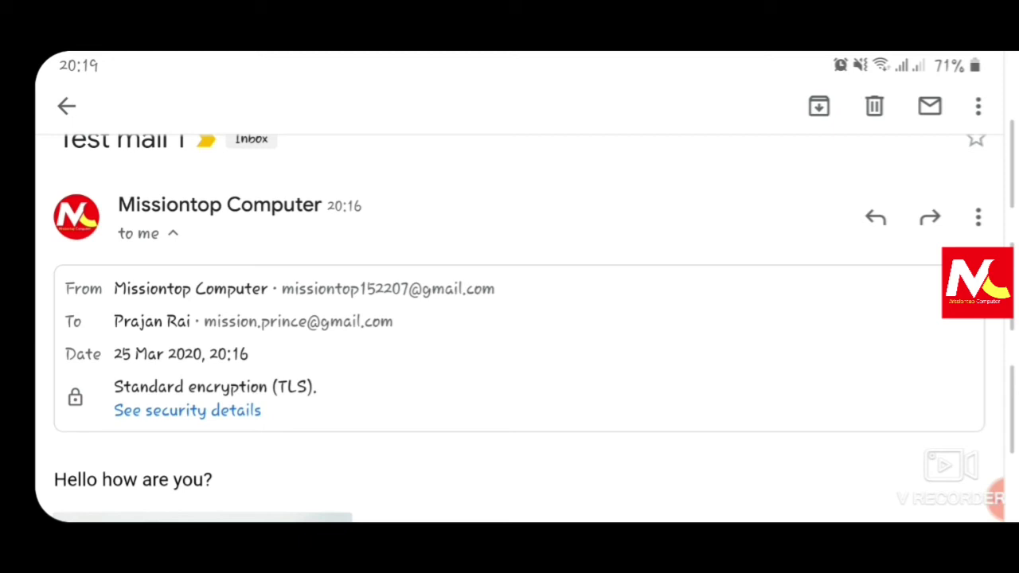
click(148, 233)
scroll(510, 319, down, 2)
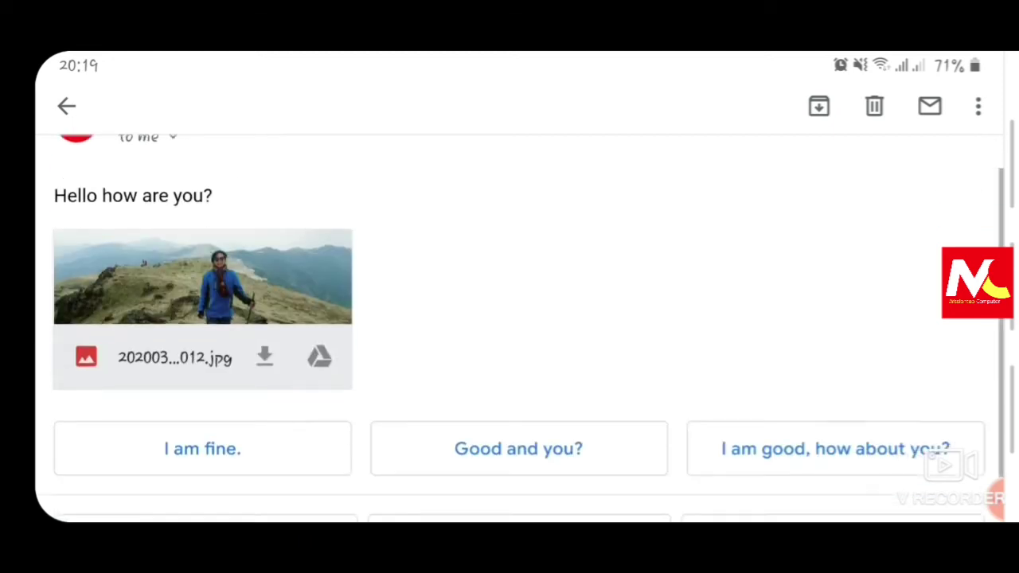
scroll(509, 318, up, 1)
scroll(509, 318, up, 1)
scroll(509, 318, down, 3)
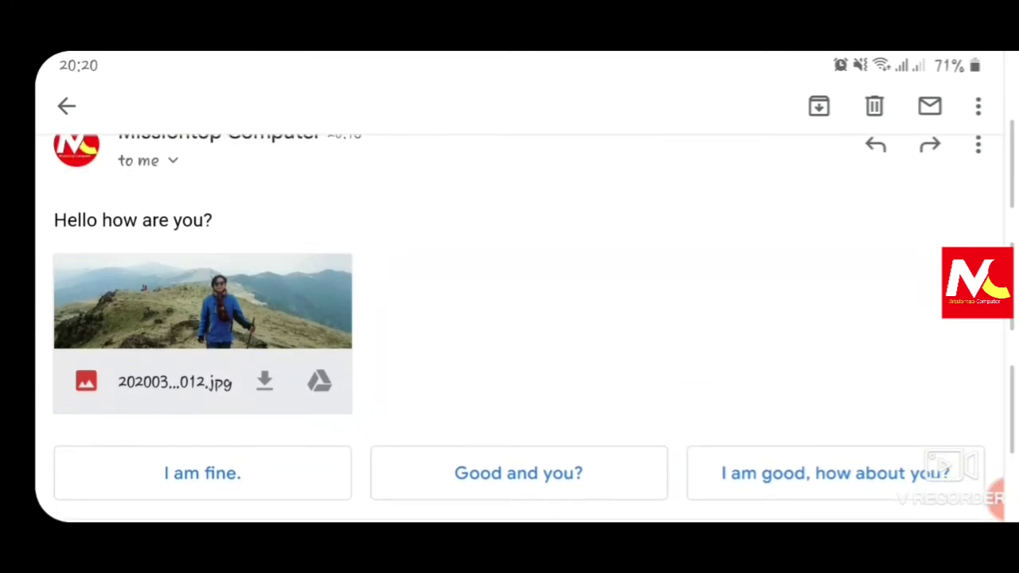
scroll(510, 326, down, 1)
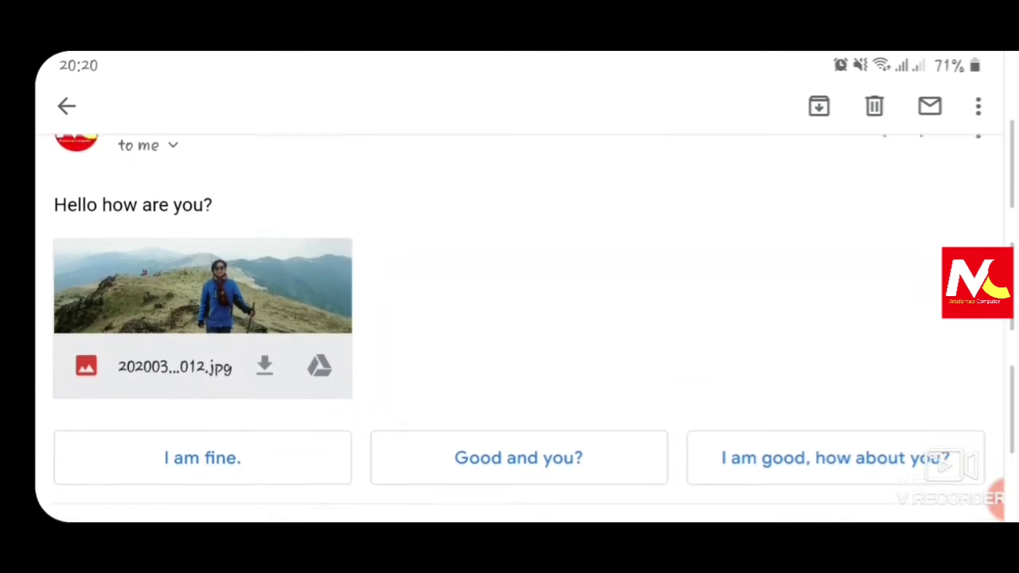
scroll(510, 326, up, 2)
scroll(510, 326, down, 2)
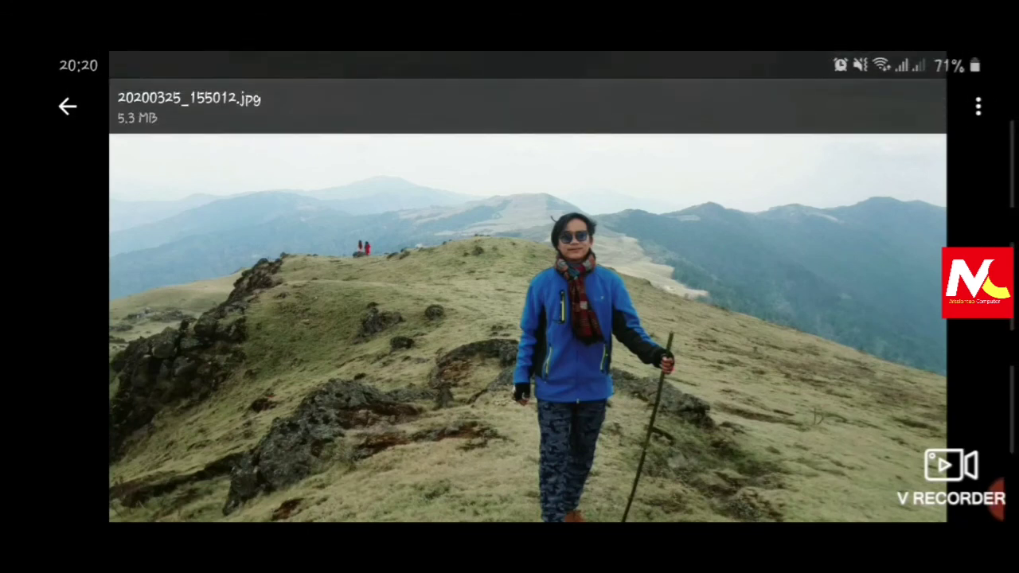
Check that Download Manager reports 20200325_155012.jpg downloaded to the phone.
click(978, 106)
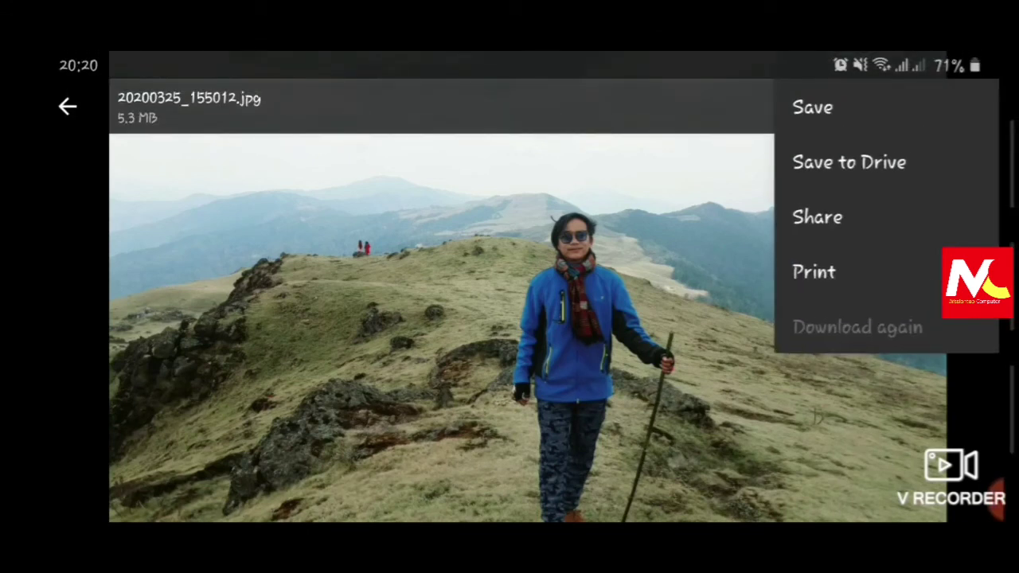
key(Escape)
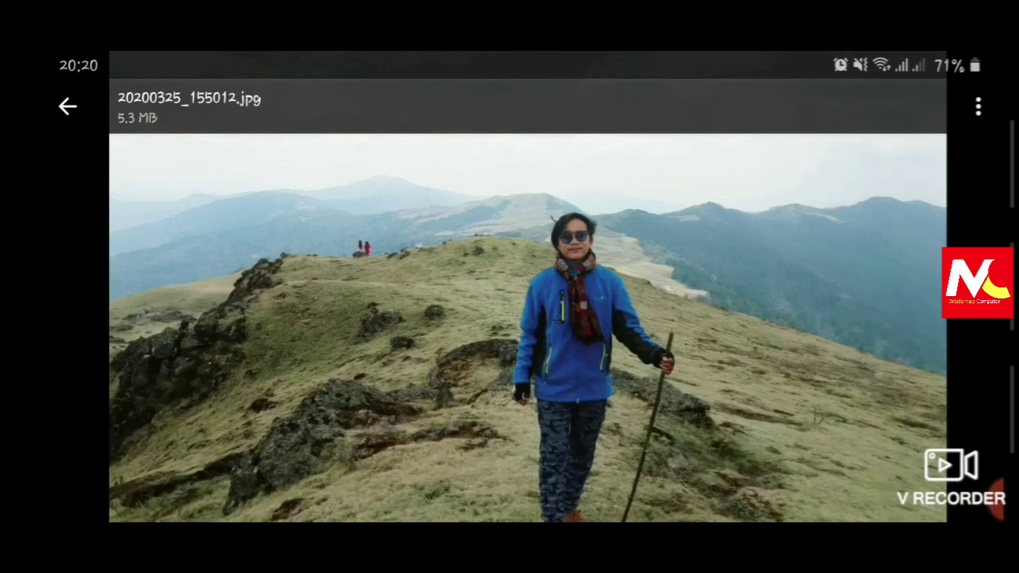
drag(509, 53, 509, 159)
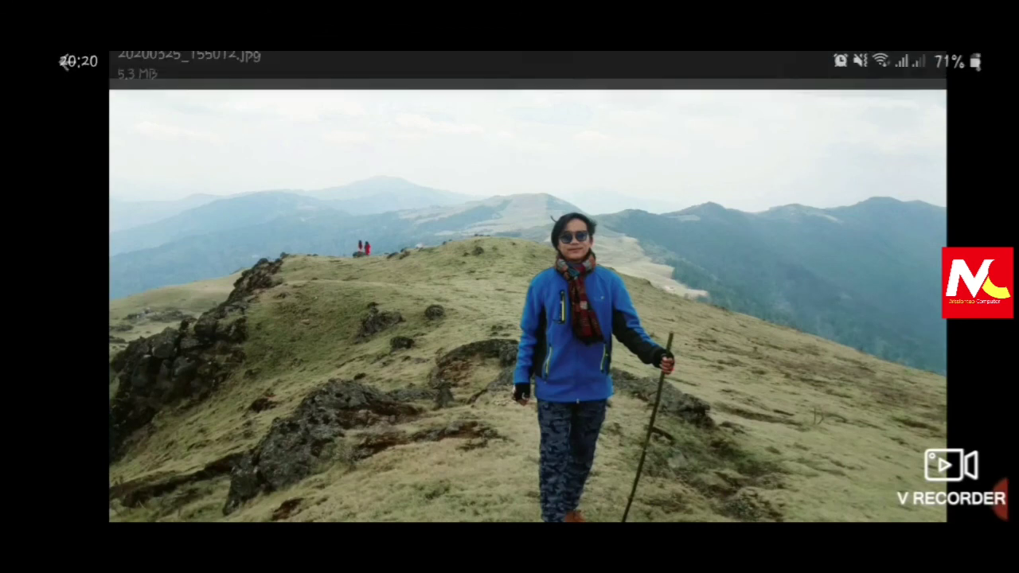
drag(509, 56, 509, 358)
scroll(517, 363, down, 5)
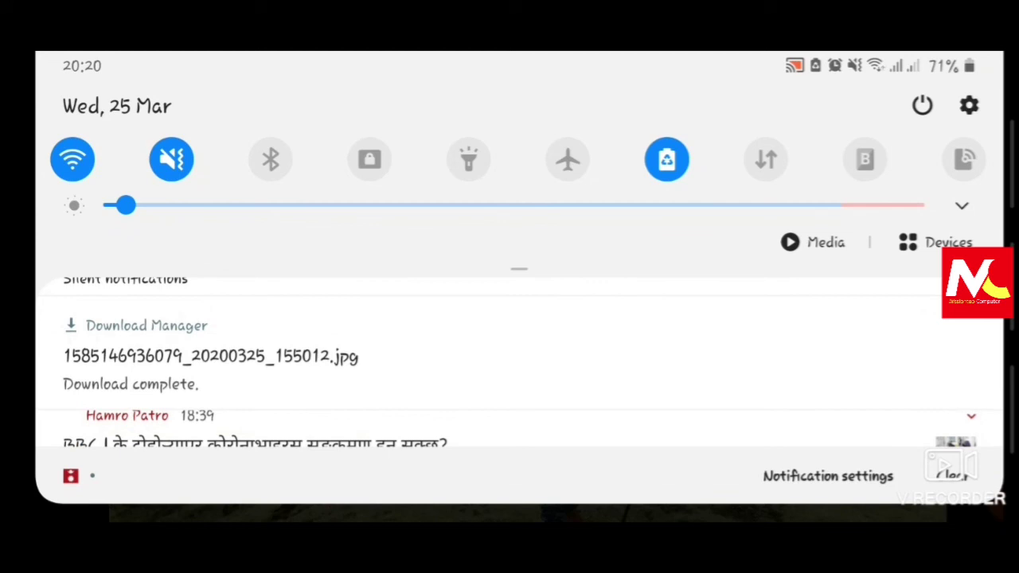
View the downloaded mountain photo in Samsung Gallery from its download notification, then leave for the app drawer.
click(210, 356)
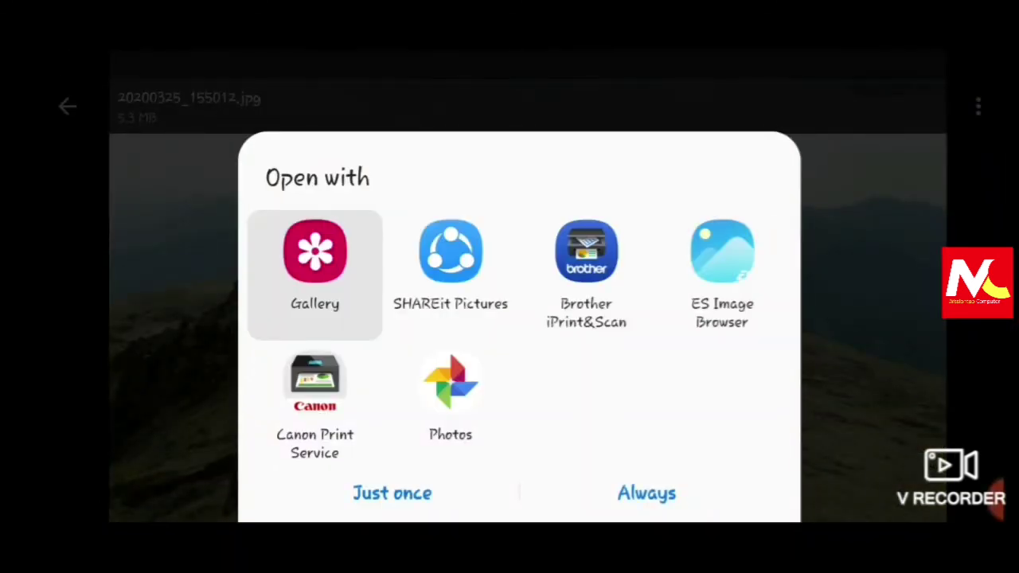
click(314, 274)
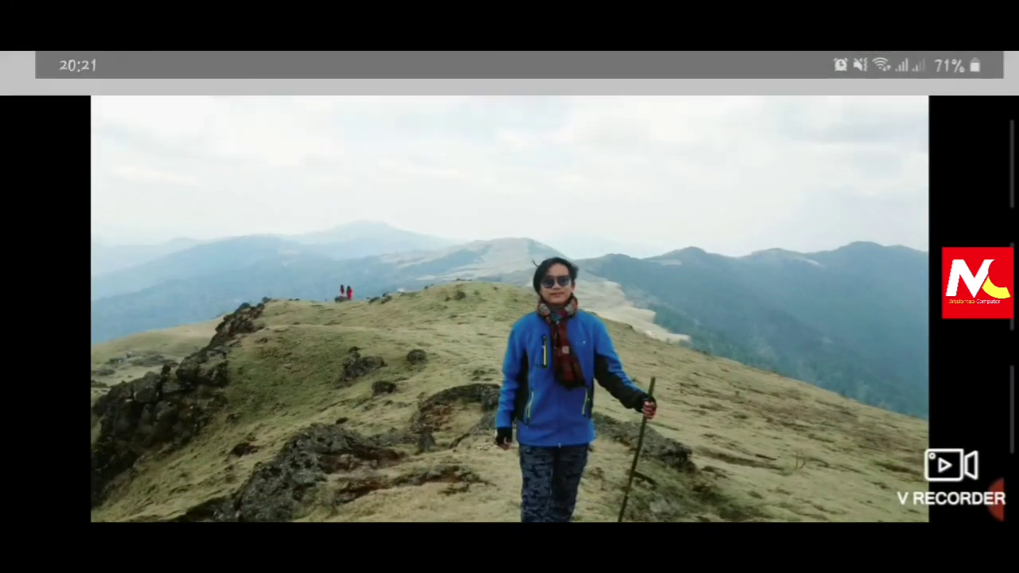
key(alt+Tab)
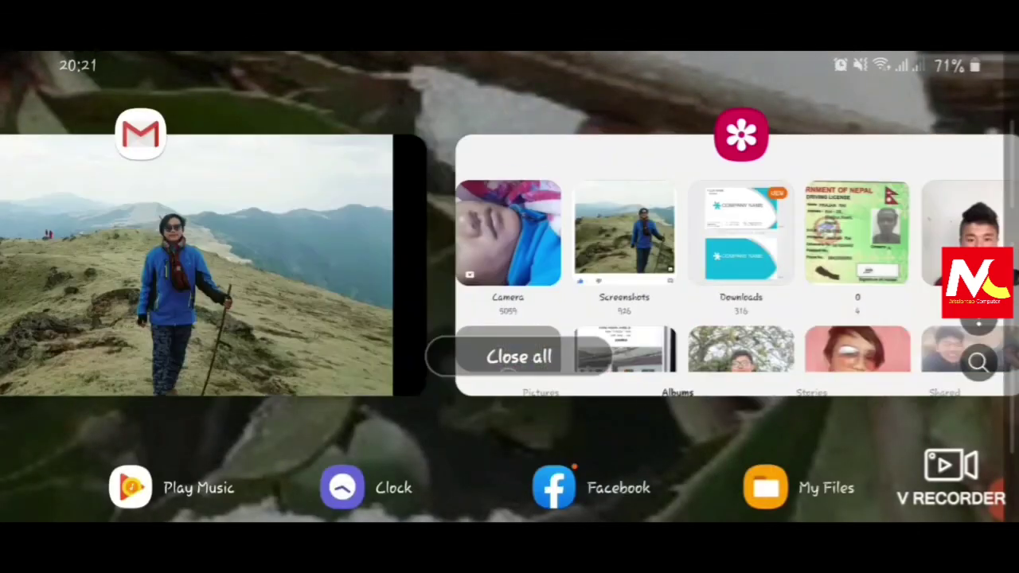
drag(199, 263, 542, 263)
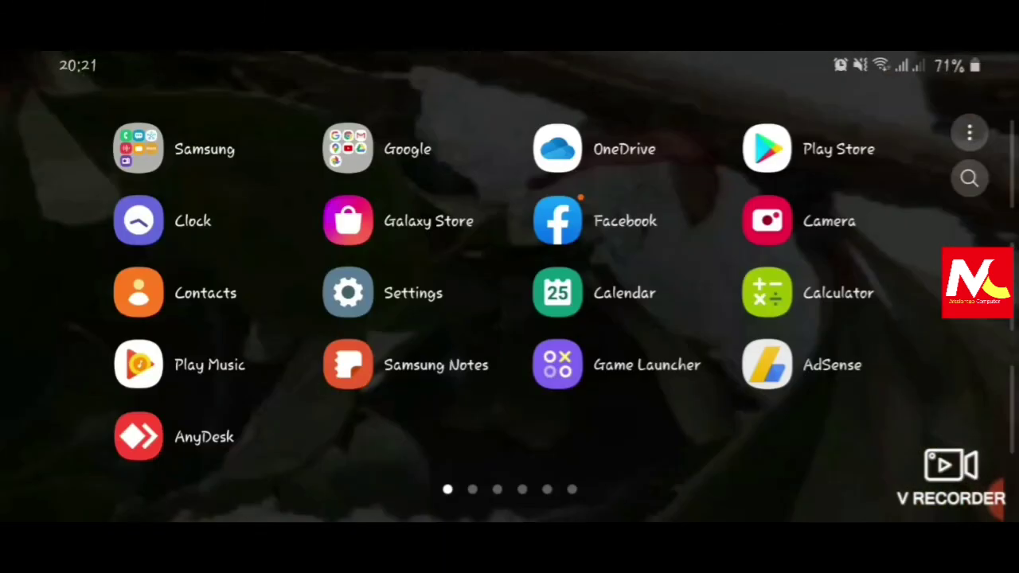
click(350, 148)
Launch Gmail and go back from Test mail 1 to the Primary inbox.
click(558, 230)
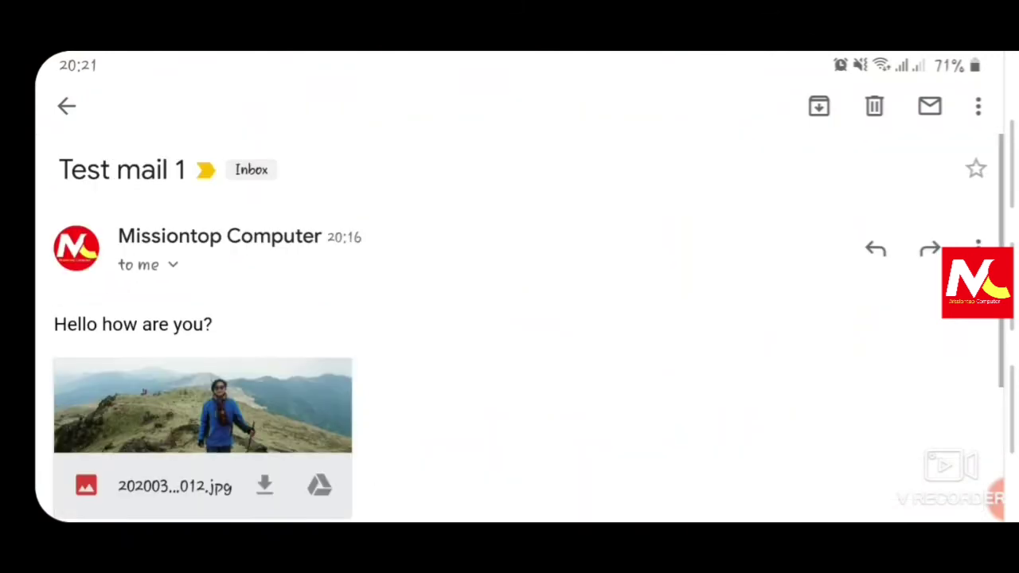
click(67, 106)
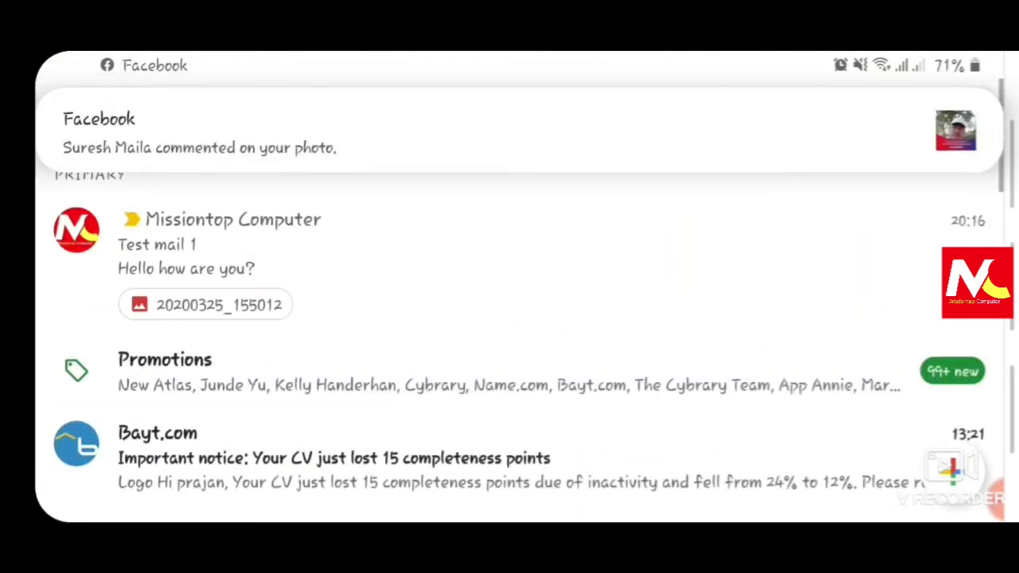